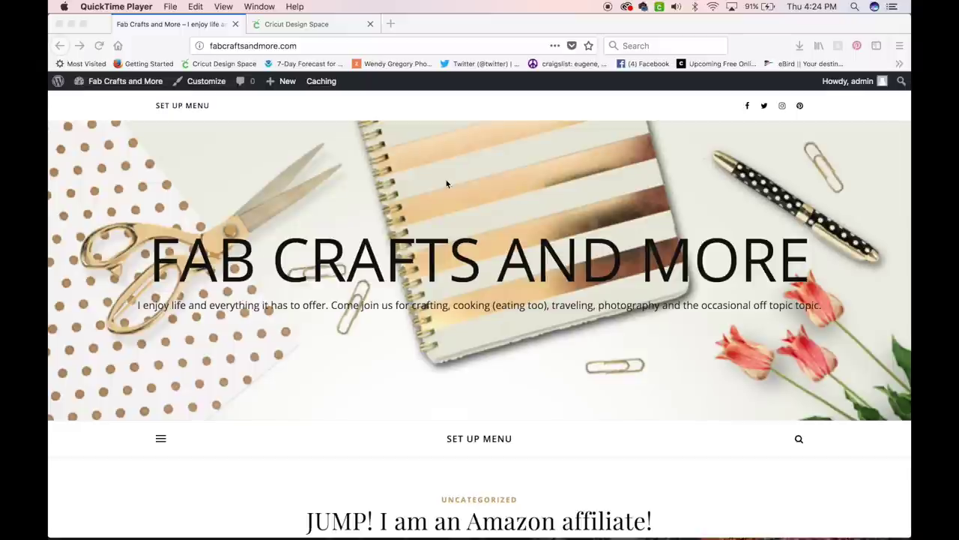
# Start a new blank project and type Hello into a text box on the canvas.
pyautogui.click(313, 27)
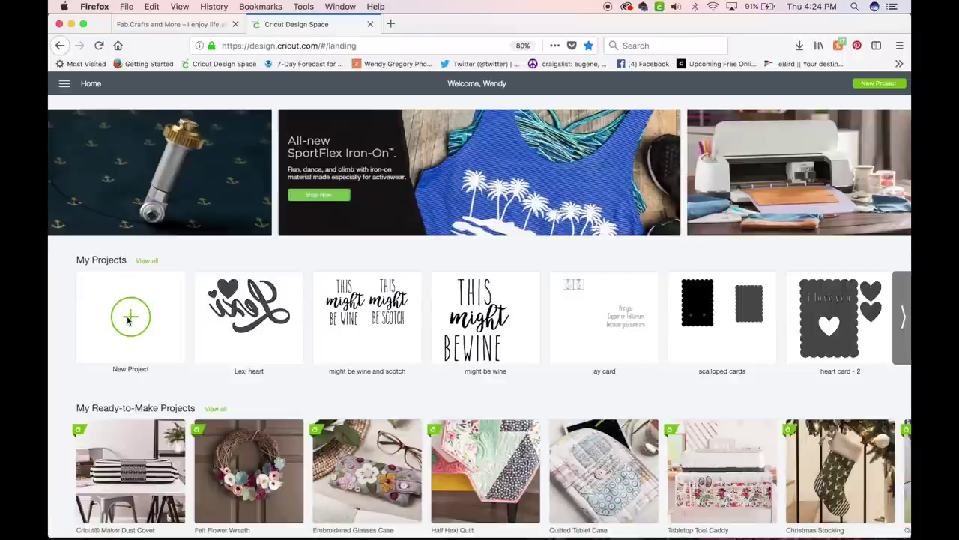
pyautogui.click(128, 320)
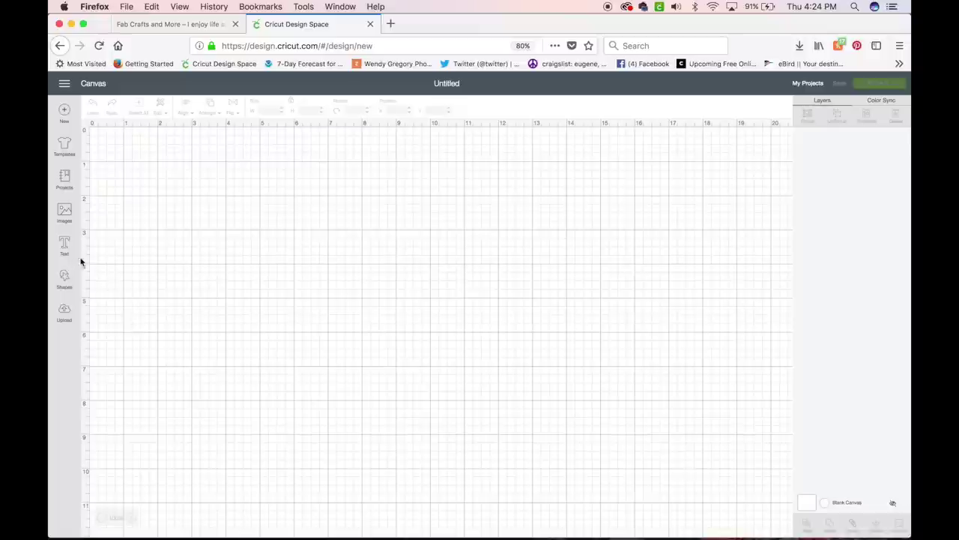
pyautogui.click(64, 245)
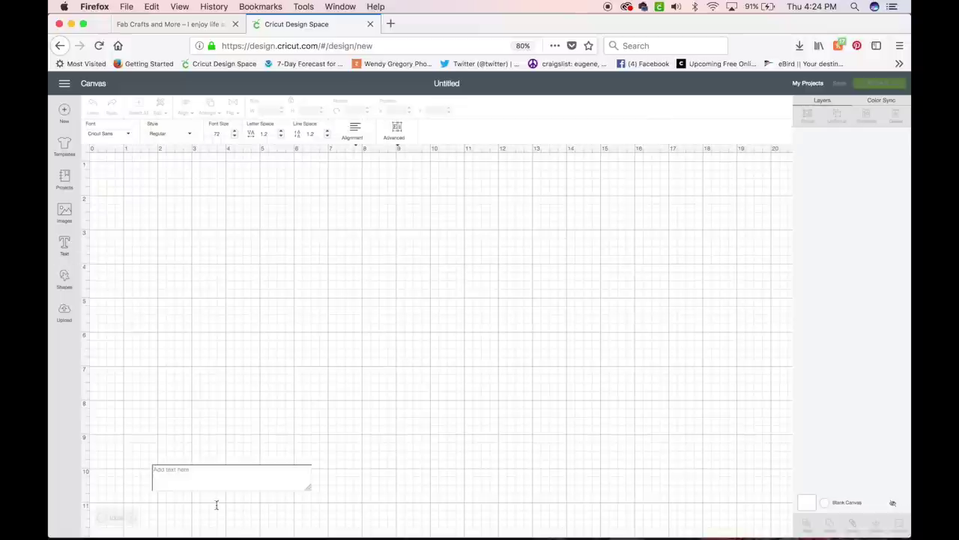
pyautogui.click(205, 468)
pyautogui.click(153, 459)
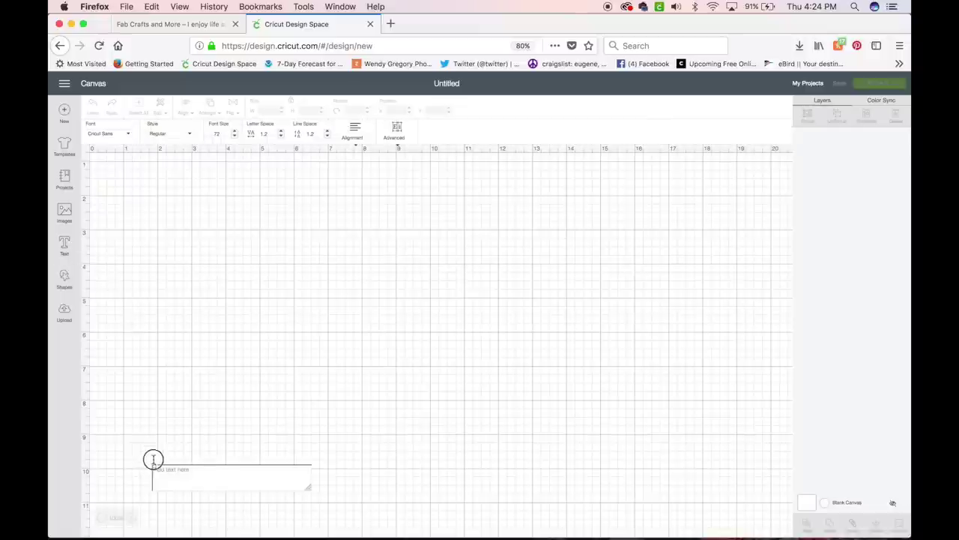
pyautogui.click(198, 469)
pyautogui.write('Hello')
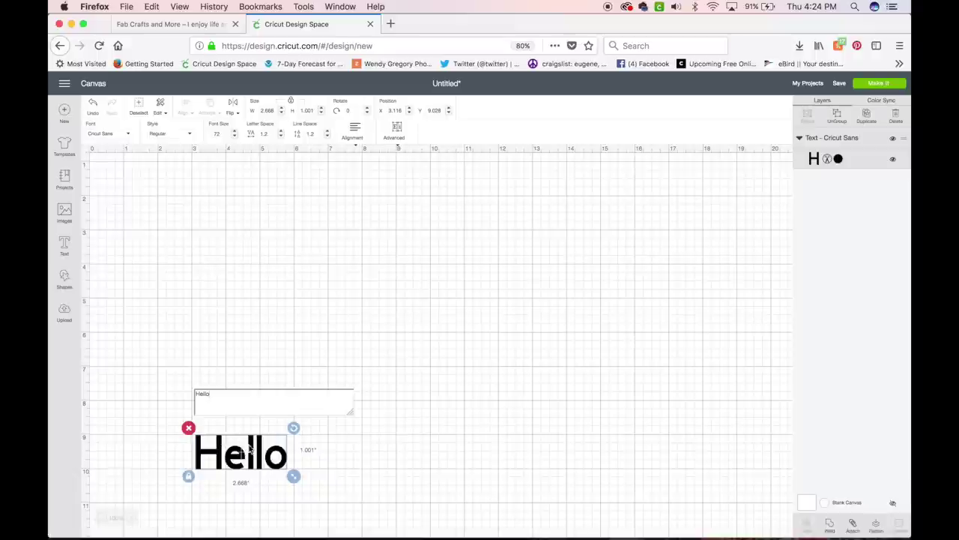
# Search the System fonts for 'strawb' and apply Strawberry Blossom to Hello.
pyautogui.click(117, 133)
pyautogui.click(458, 113)
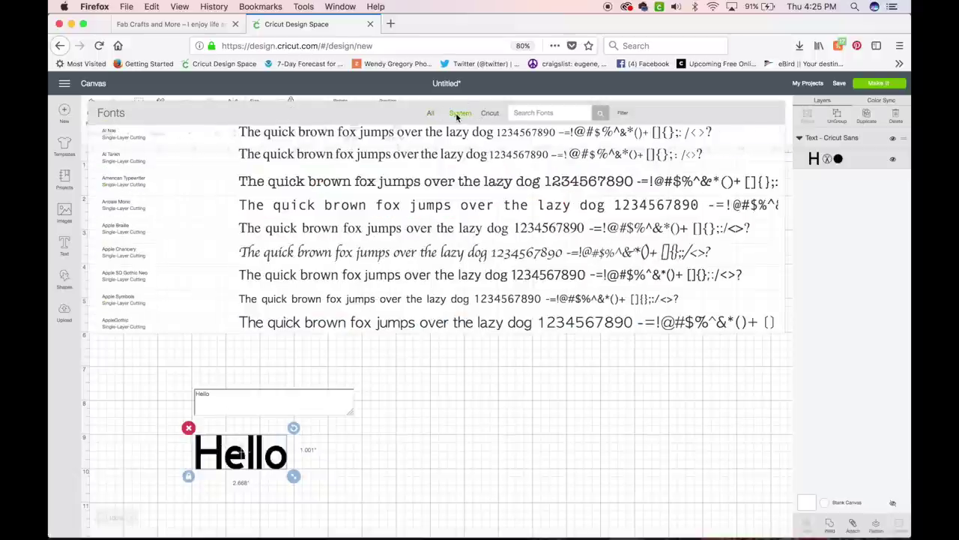
pyautogui.click(539, 114)
pyautogui.write('strawberry')
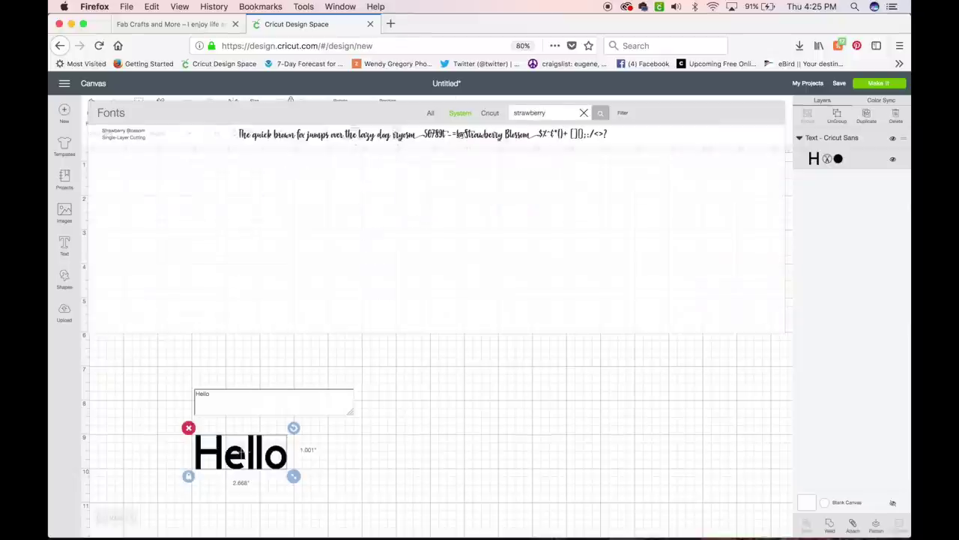
pyautogui.click(370, 141)
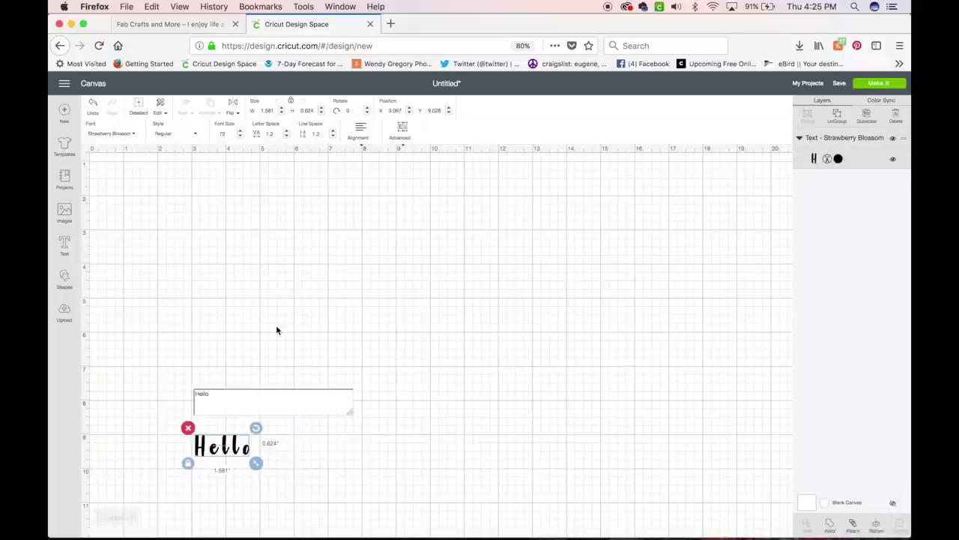
# Set Hello's letter spacing to -0.4 and resize it to about 8.742" by 5.429" near the top.
pyautogui.moveTo(256, 463); pyautogui.dragTo(404, 537)
pyautogui.moveTo(320, 489); pyautogui.dragTo(242, 247)
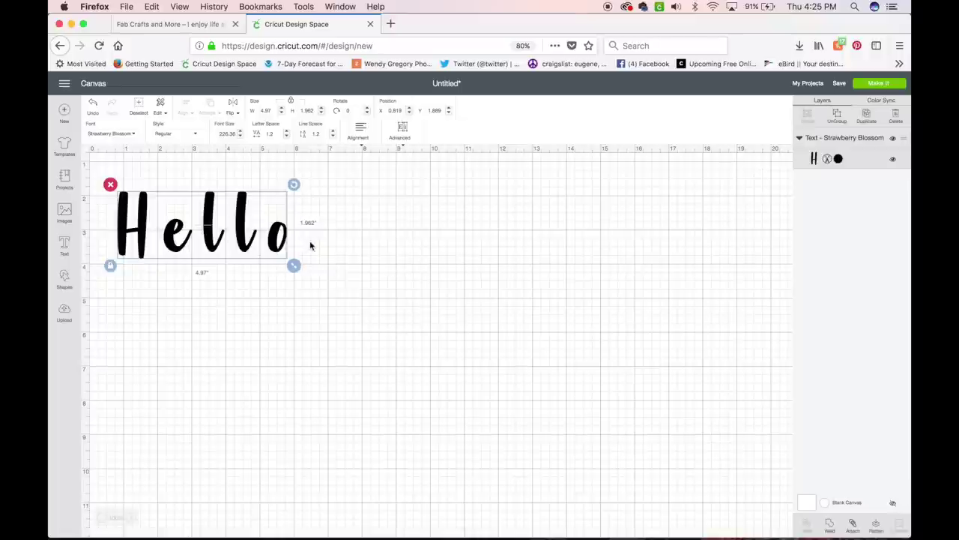
pyautogui.click(287, 136)
pyautogui.click(286, 136)
pyautogui.click(286, 136)
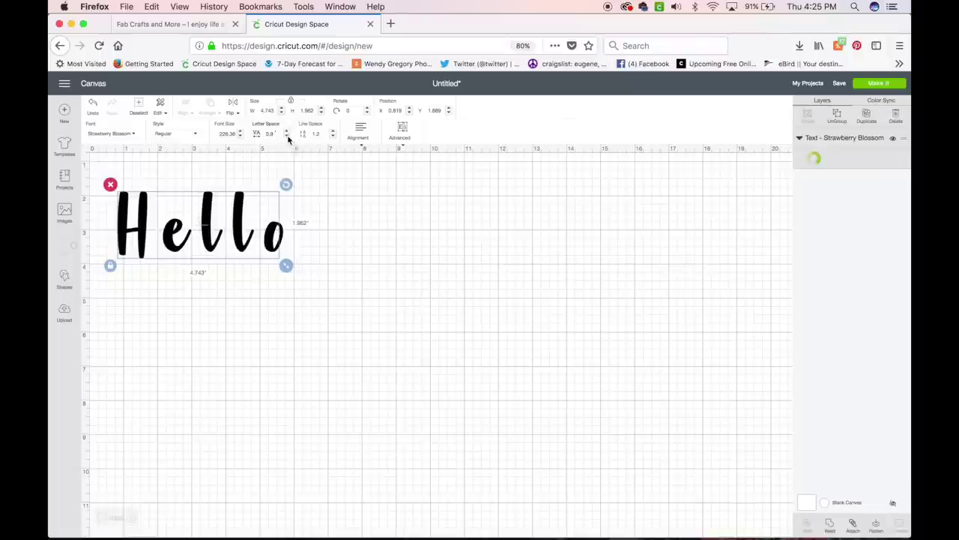
pyautogui.click(286, 137)
pyautogui.click(287, 137)
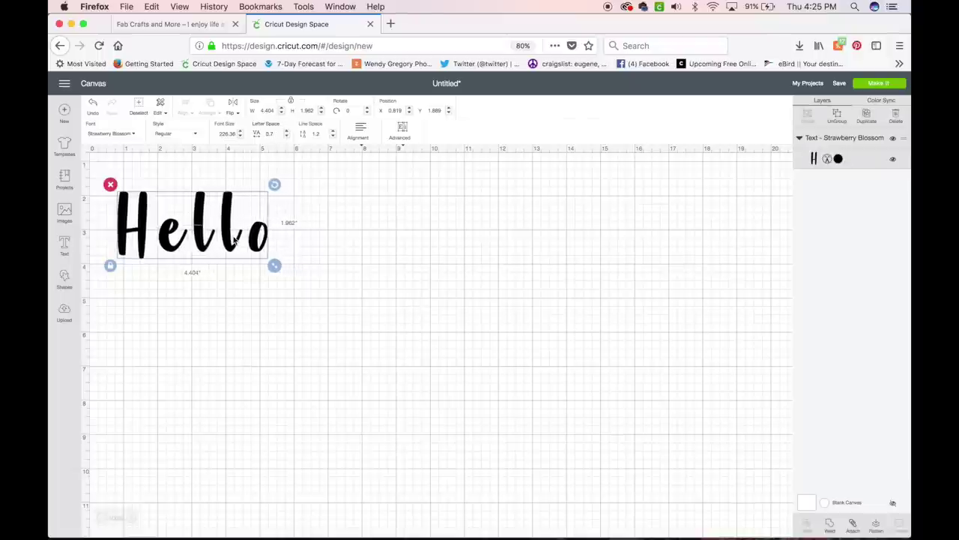
pyautogui.click(287, 136)
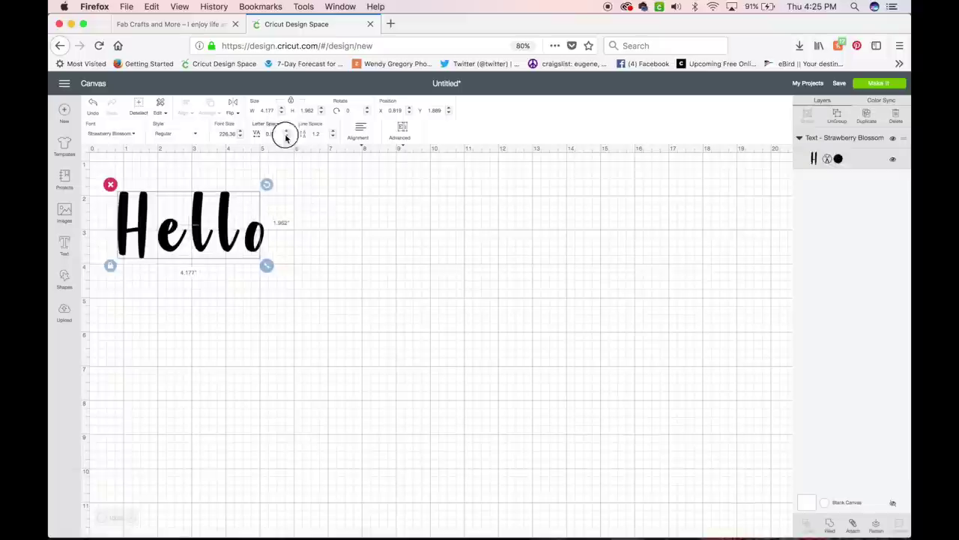
pyautogui.click(286, 137)
pyautogui.click(286, 136)
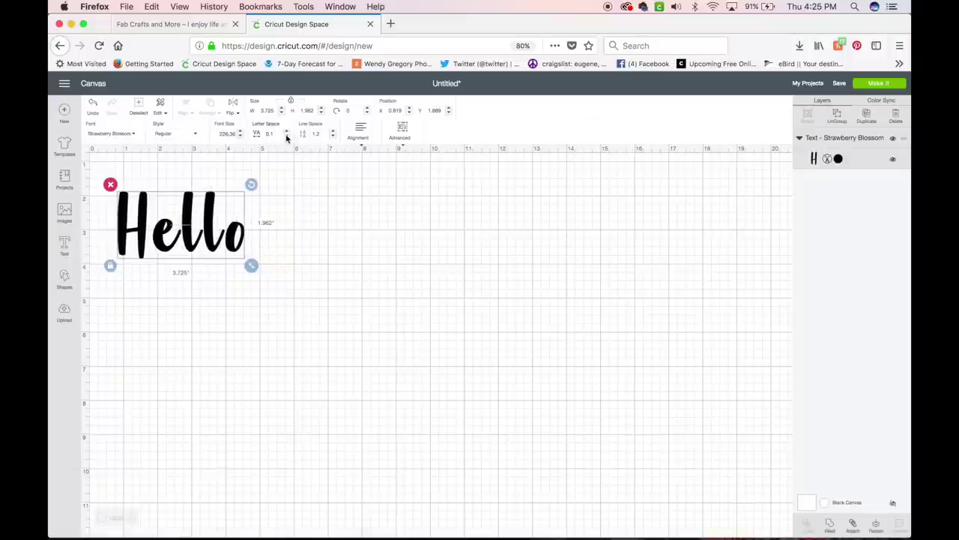
pyautogui.click(287, 136)
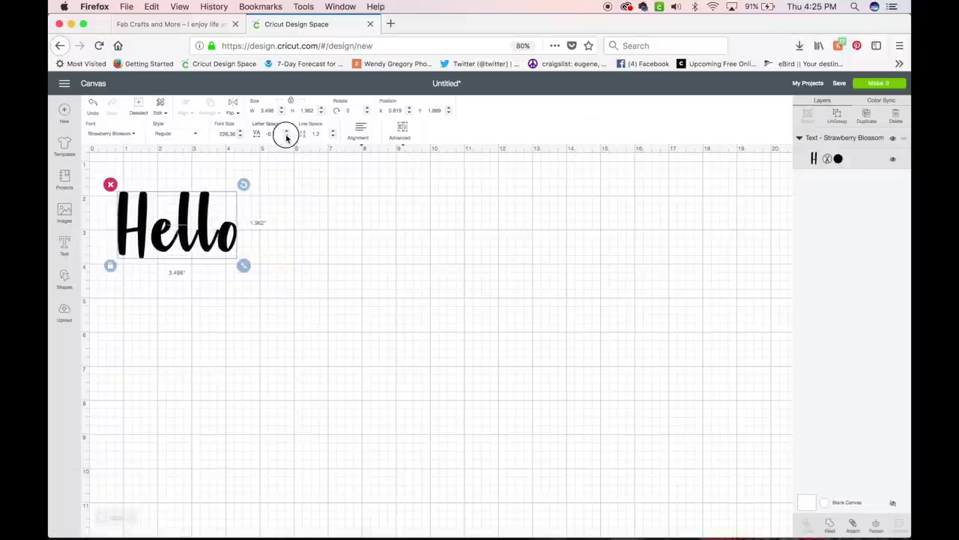
pyautogui.click(286, 136)
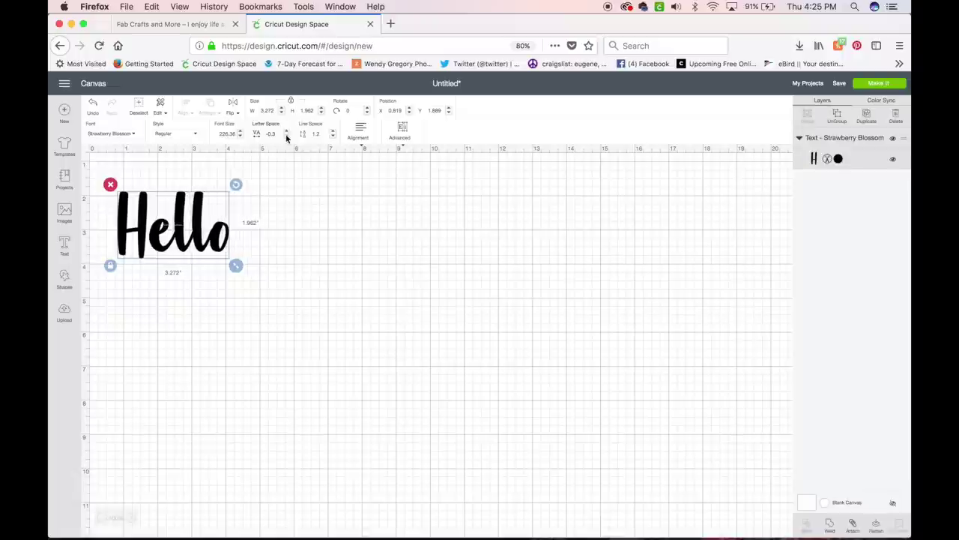
pyautogui.click(286, 136)
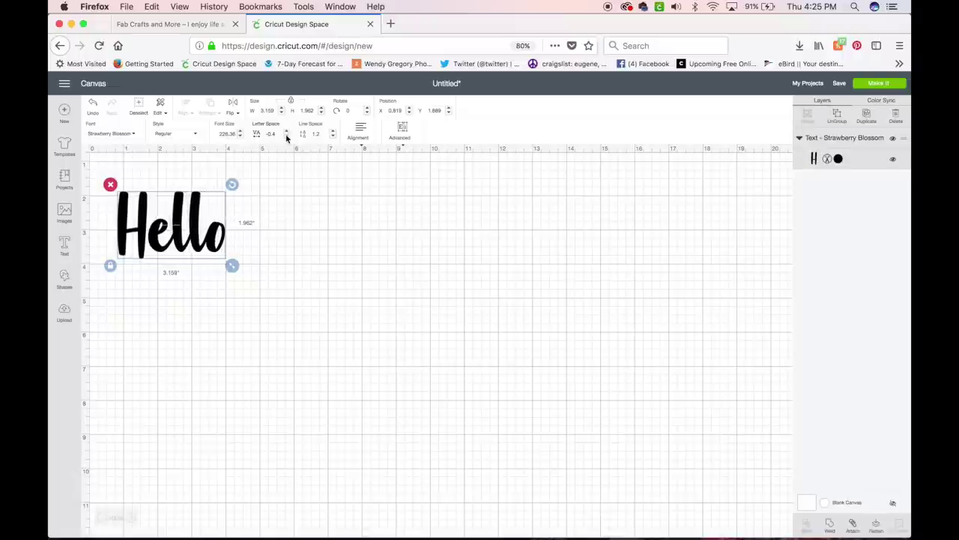
pyautogui.moveTo(232, 266); pyautogui.dragTo(421, 406)
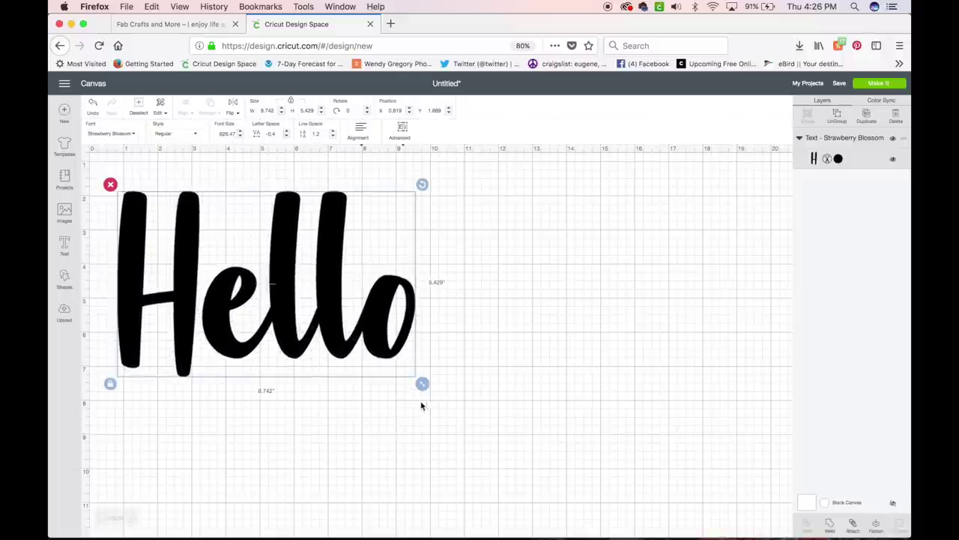
pyautogui.moveTo(269, 290); pyautogui.dragTo(383, 309)
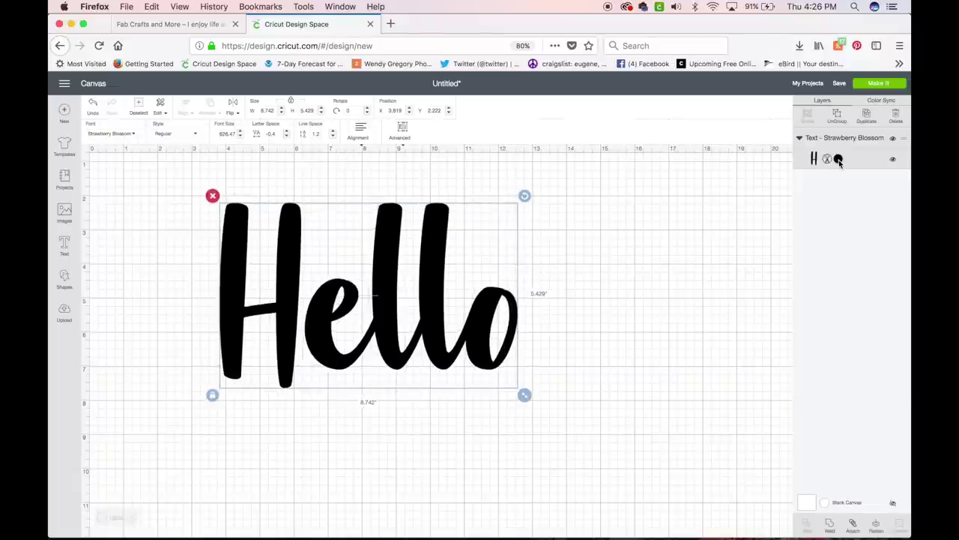
# Colour the Hello layer Cactus Pink and send it to the cut-mat preview.
pyautogui.click(839, 159)
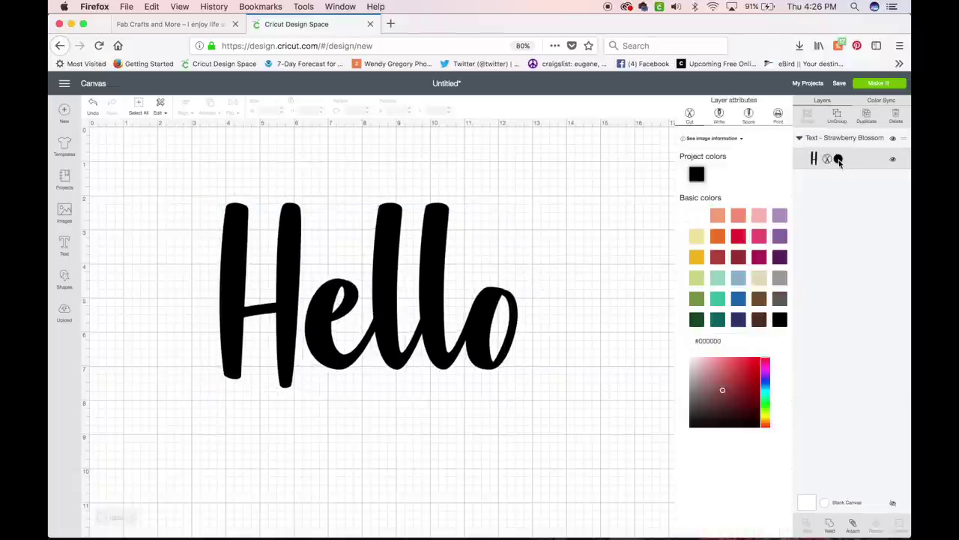
pyautogui.click(758, 216)
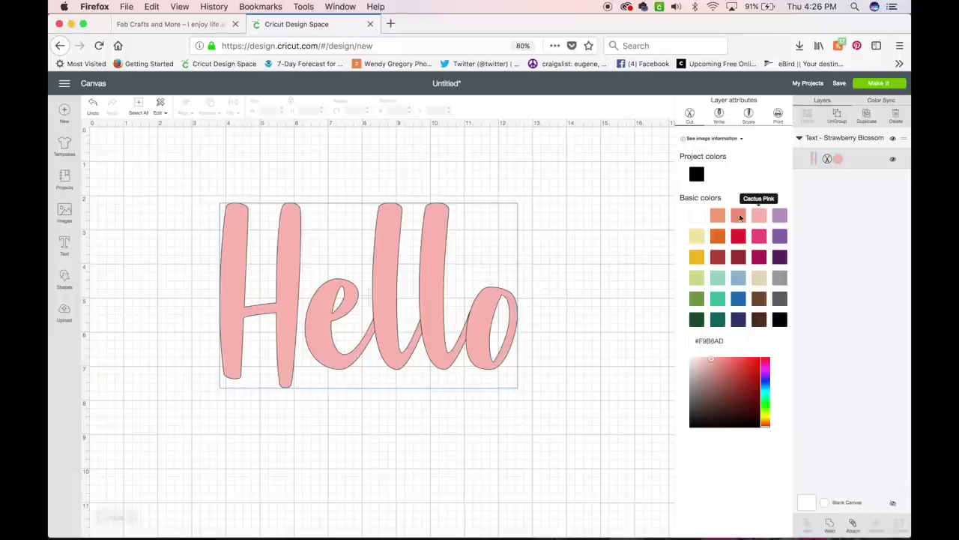
pyautogui.click(870, 158)
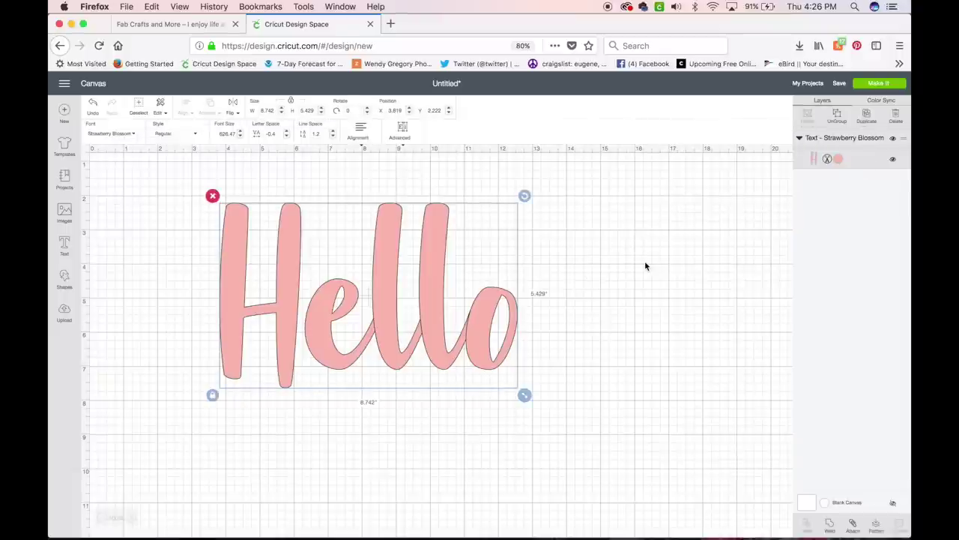
pyautogui.click(615, 314)
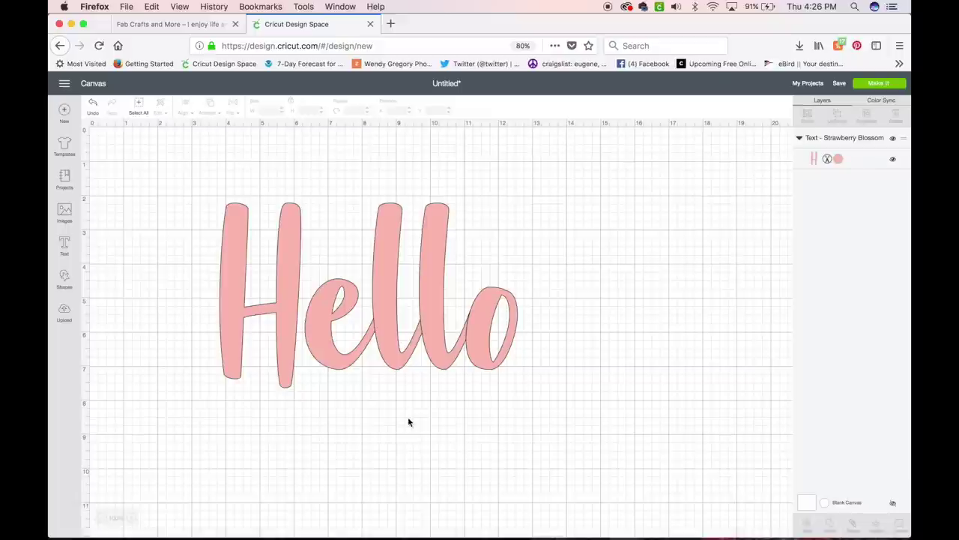
pyautogui.click(879, 82)
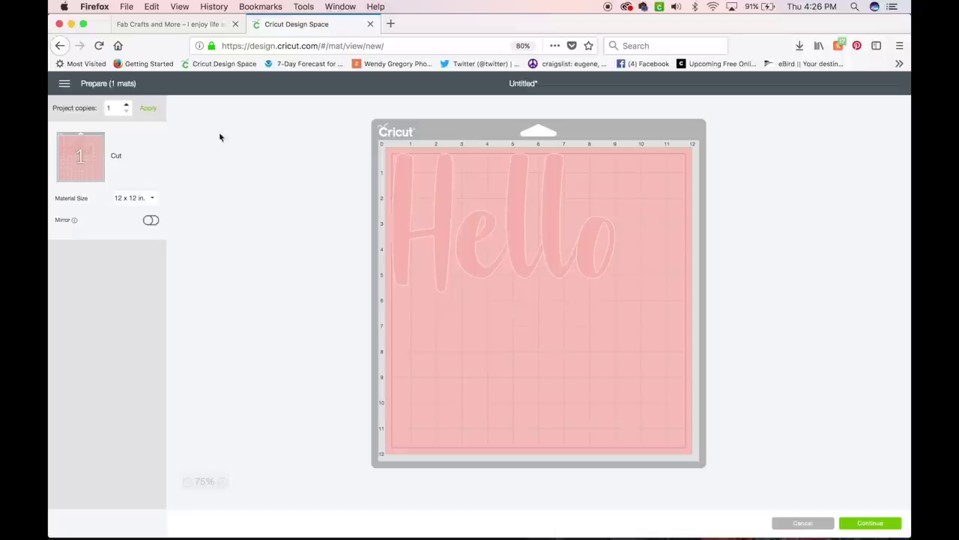
pyautogui.click(803, 522)
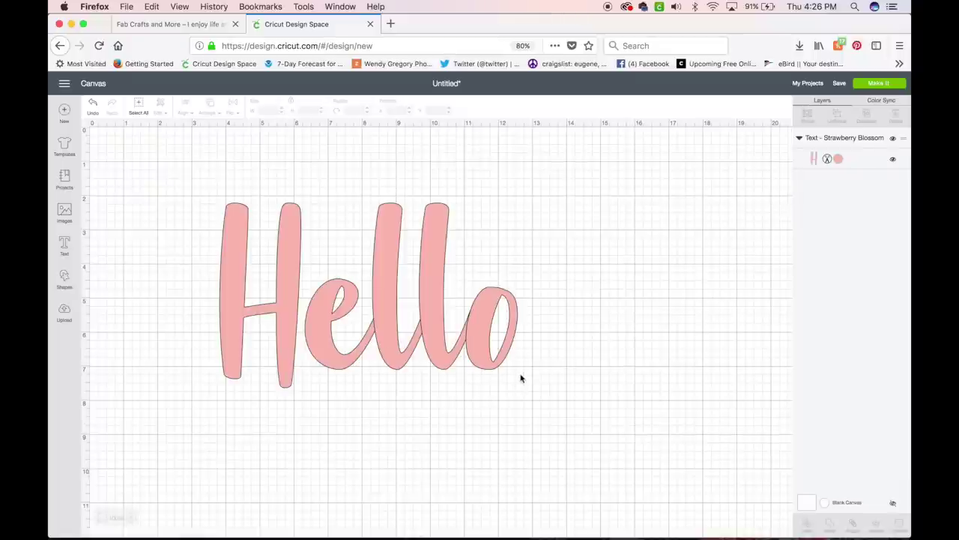
# Select all the Hello letters and weld them into a single Weld Result layer.
pyautogui.moveTo(520, 376); pyautogui.dragTo(247, 235)
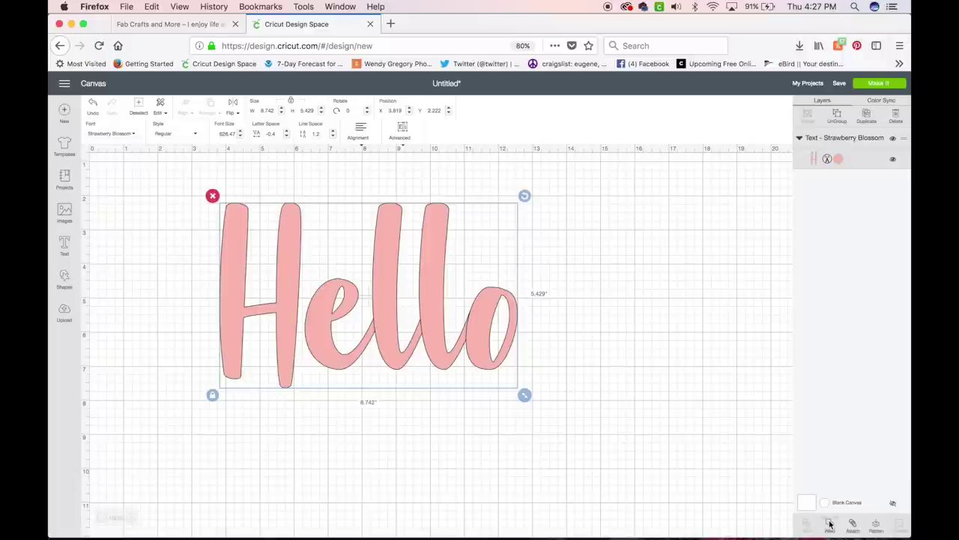
pyautogui.click(829, 523)
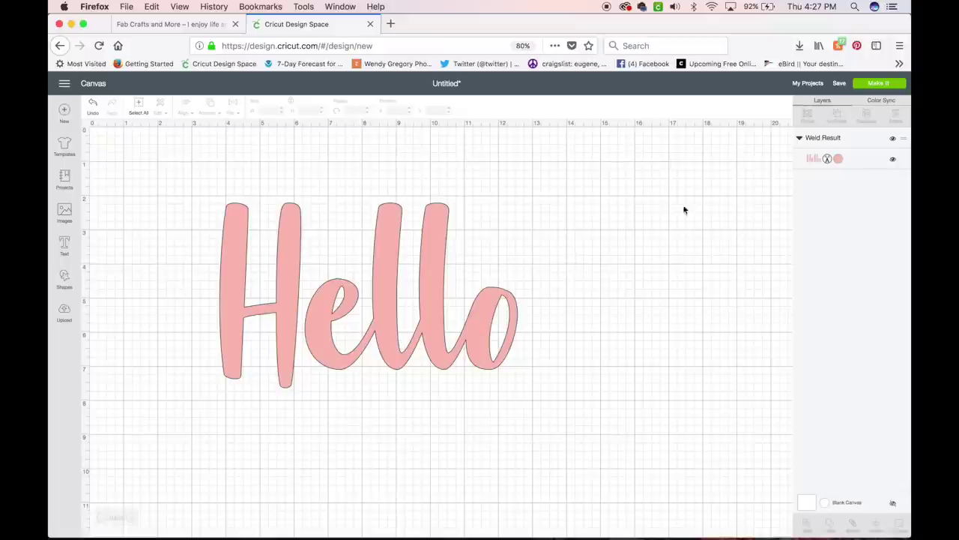
pyautogui.click(827, 161)
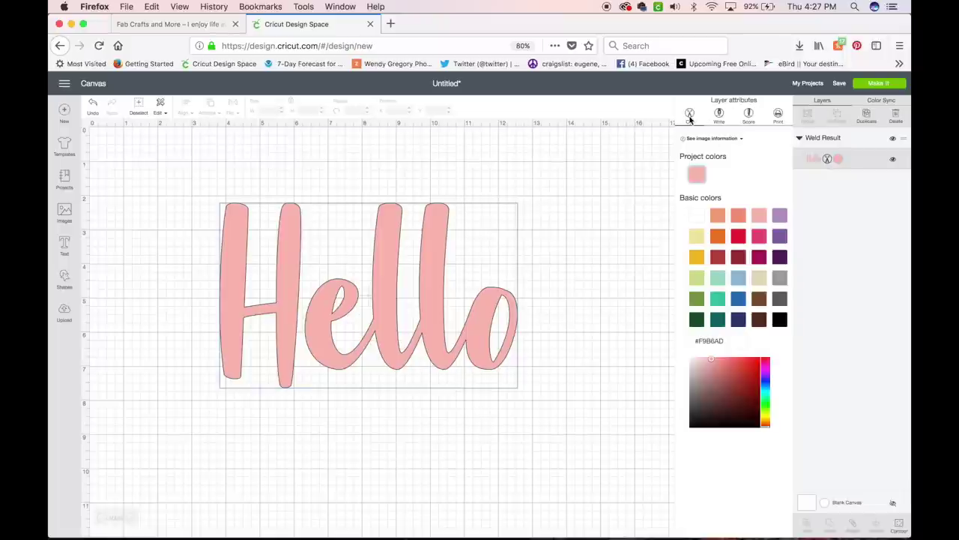
pyautogui.click(778, 114)
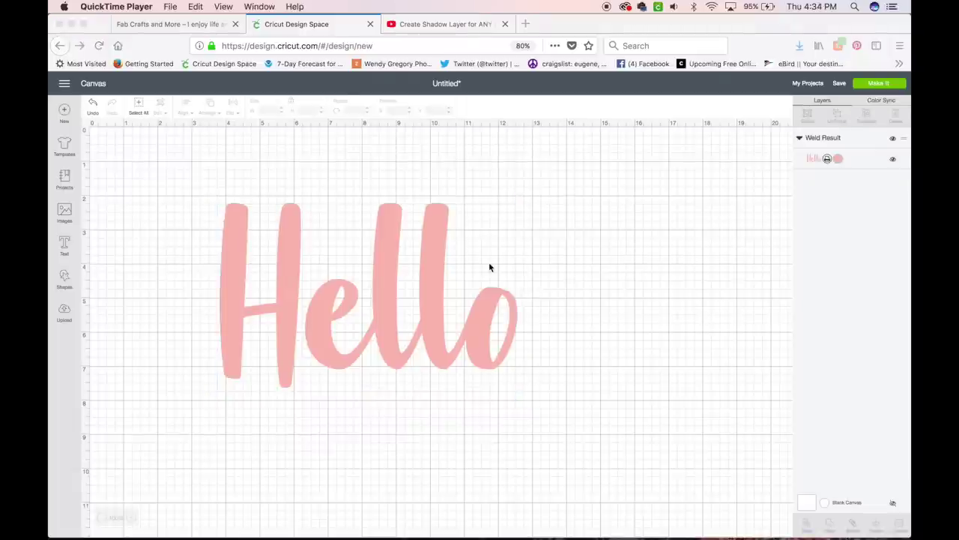
# Take the pink Hello through the mat preview to the Print setup dialog.
pyautogui.click(877, 85)
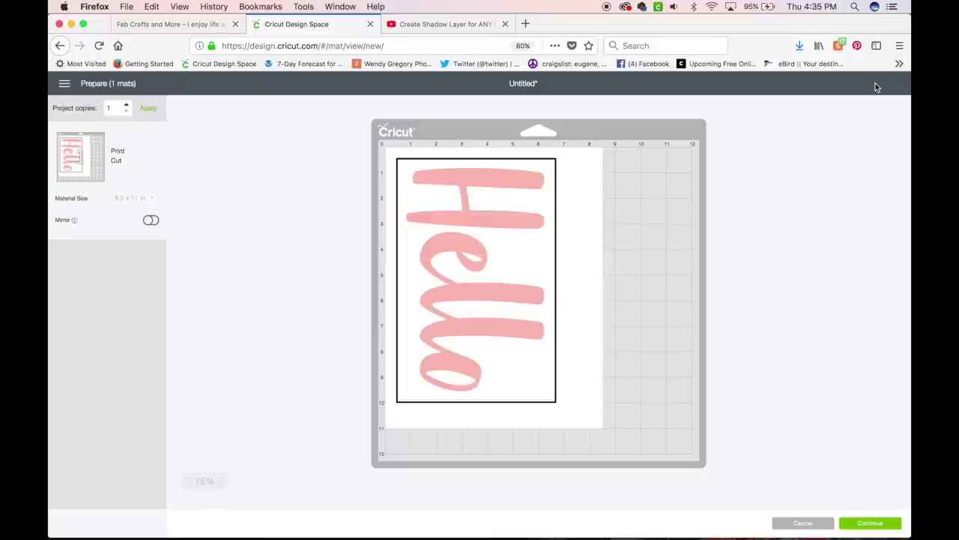
pyautogui.click(866, 523)
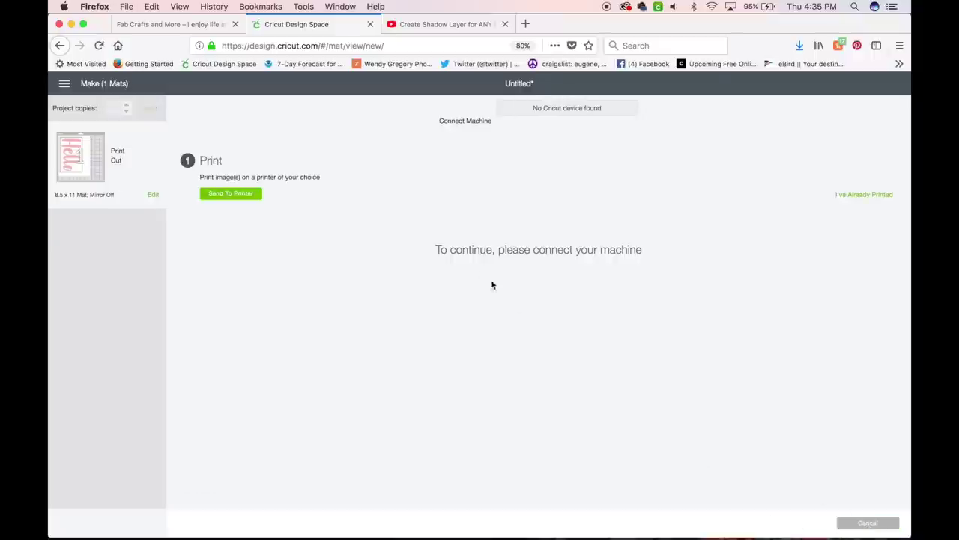
pyautogui.click(229, 194)
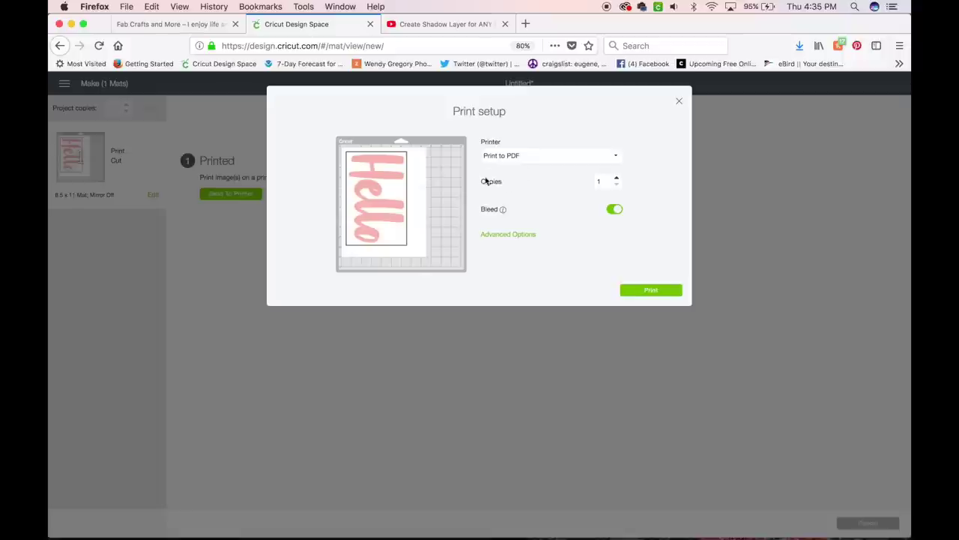
# Compare the Hello preview with bleed off and on, leave bleed on, and open the image's menu.
pyautogui.click(615, 210)
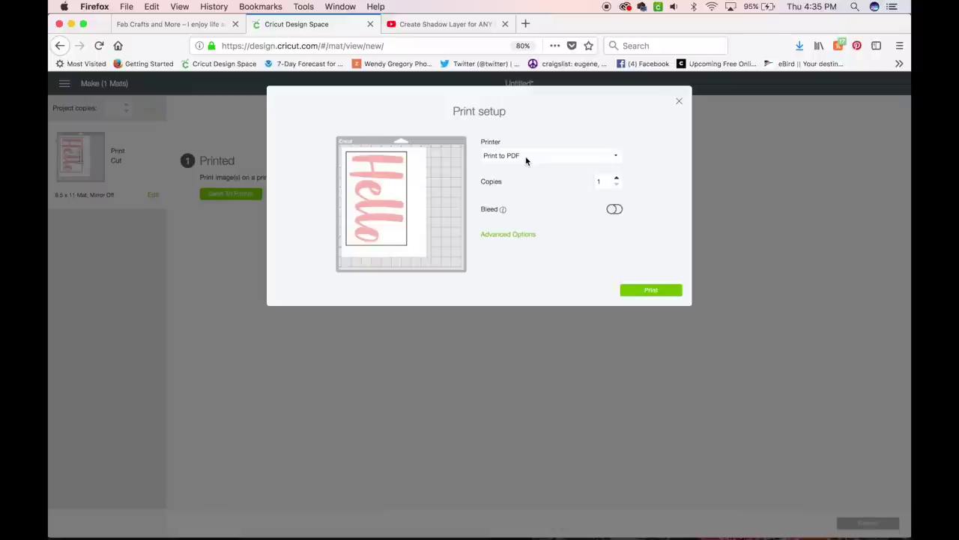
pyautogui.click(612, 209)
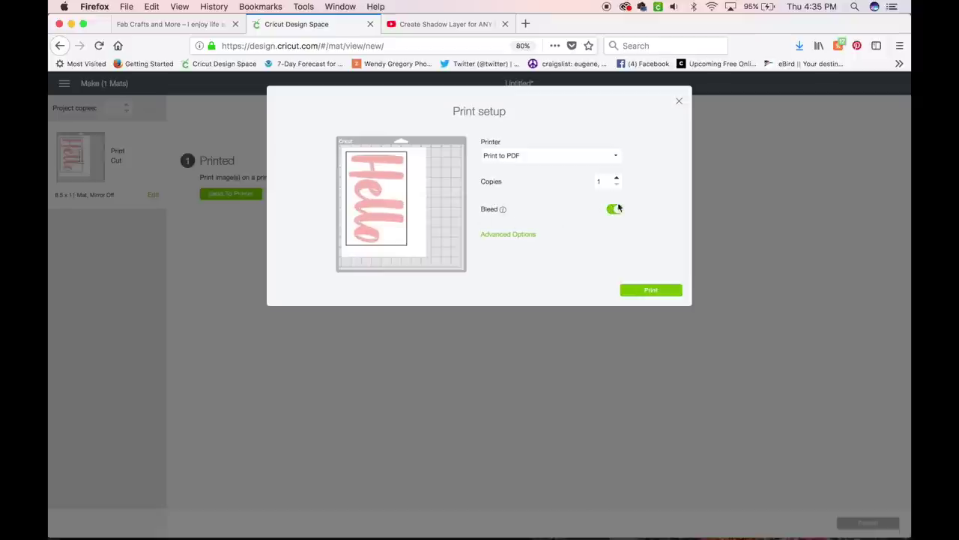
pyautogui.click(613, 210)
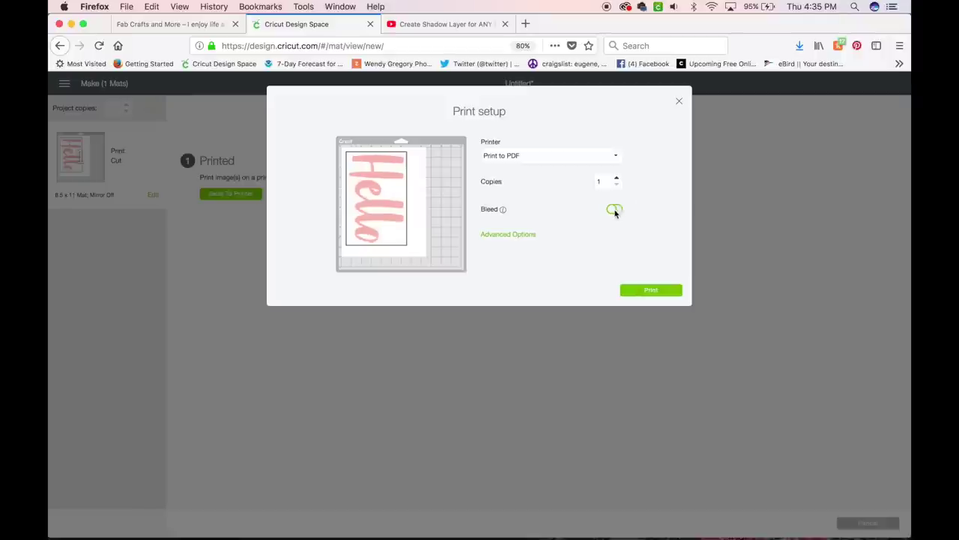
pyautogui.click(612, 210)
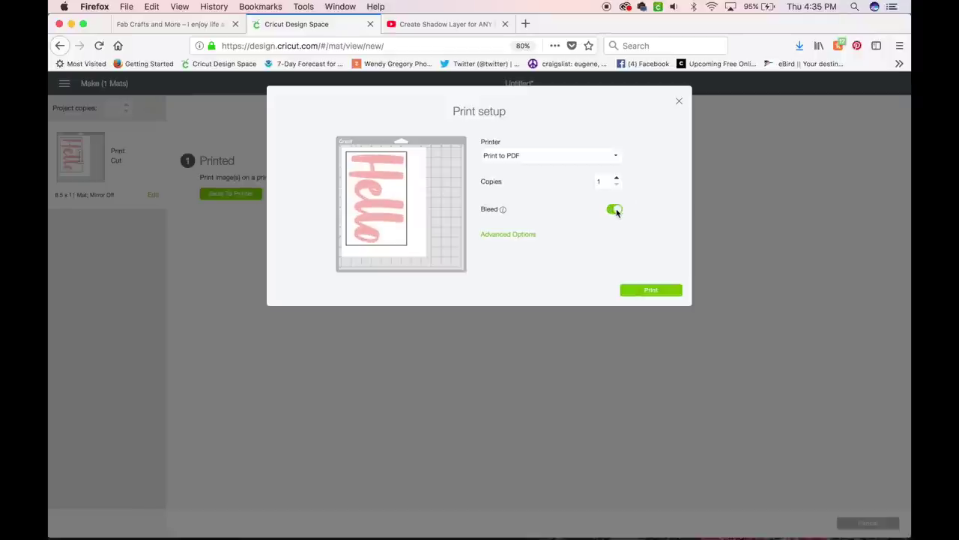
pyautogui.click(615, 211)
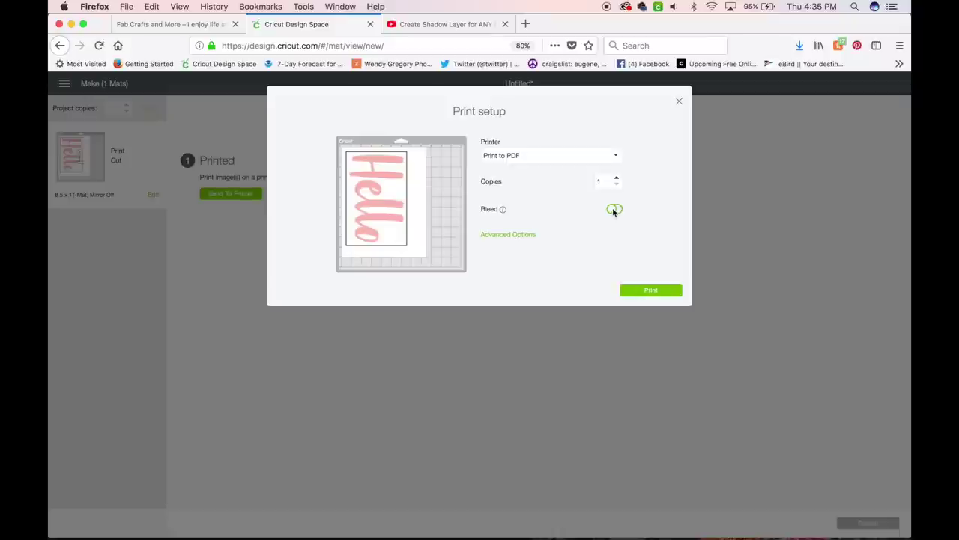
pyautogui.click(614, 211)
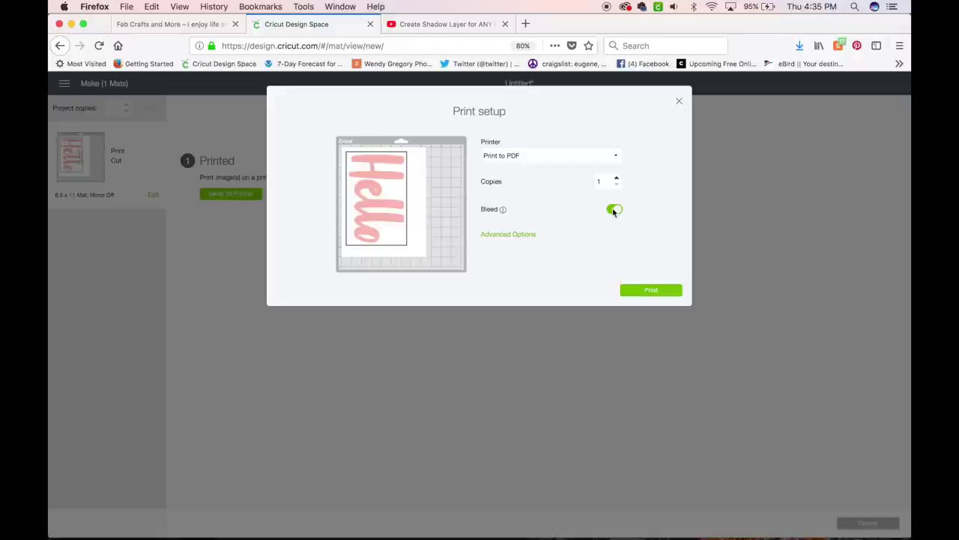
pyautogui.rightClick(376, 197)
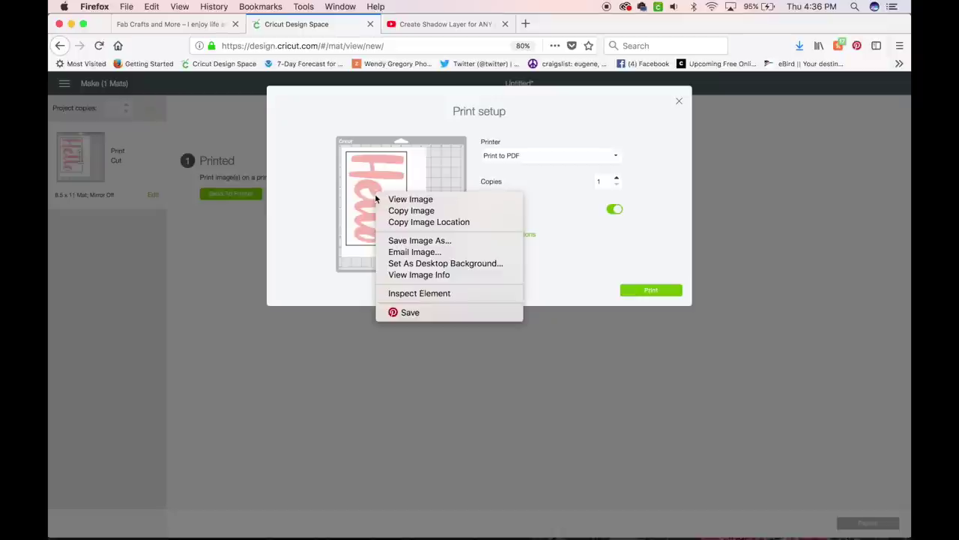
# Save the print preview image as shadow2 in the shadow folder.
pyautogui.click(428, 241)
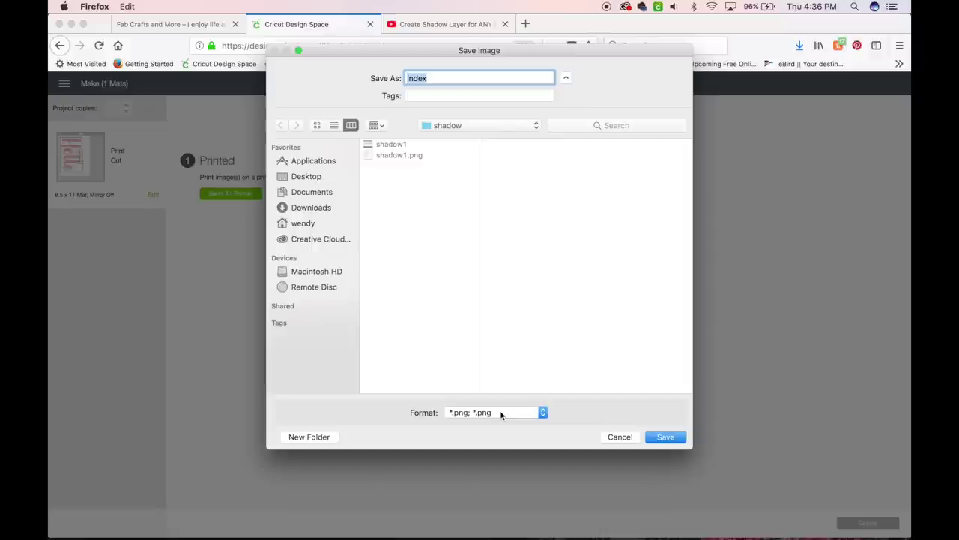
pyautogui.click(391, 155)
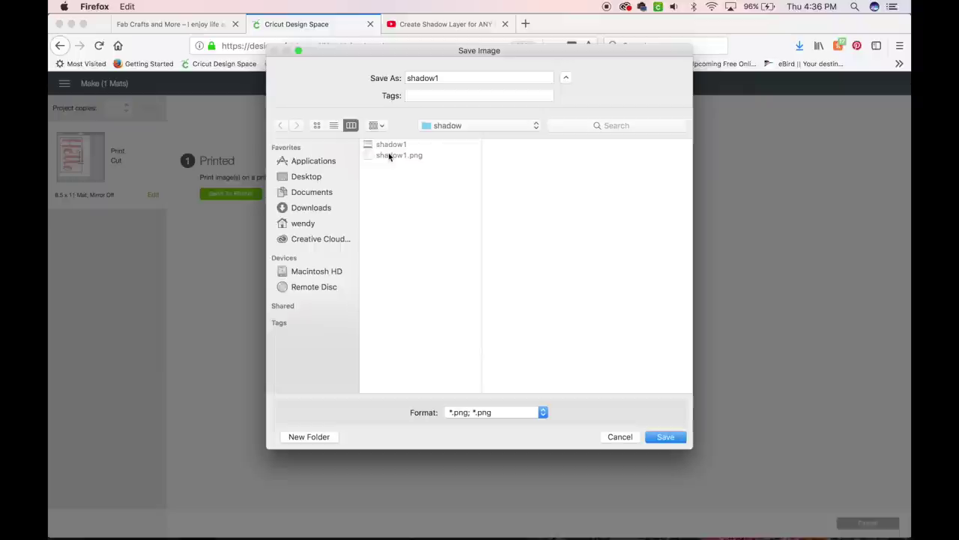
pyautogui.doubleClick(445, 78)
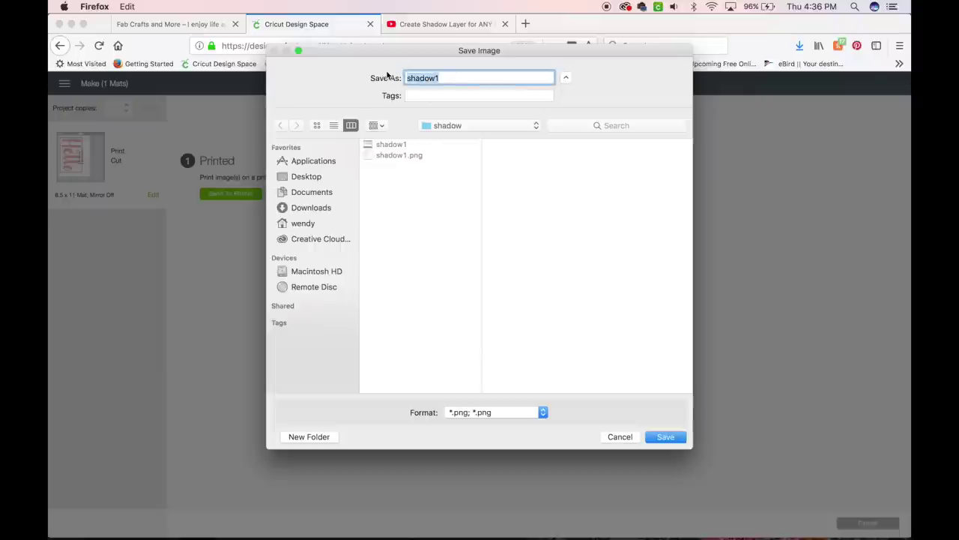
pyautogui.write('shadow2')
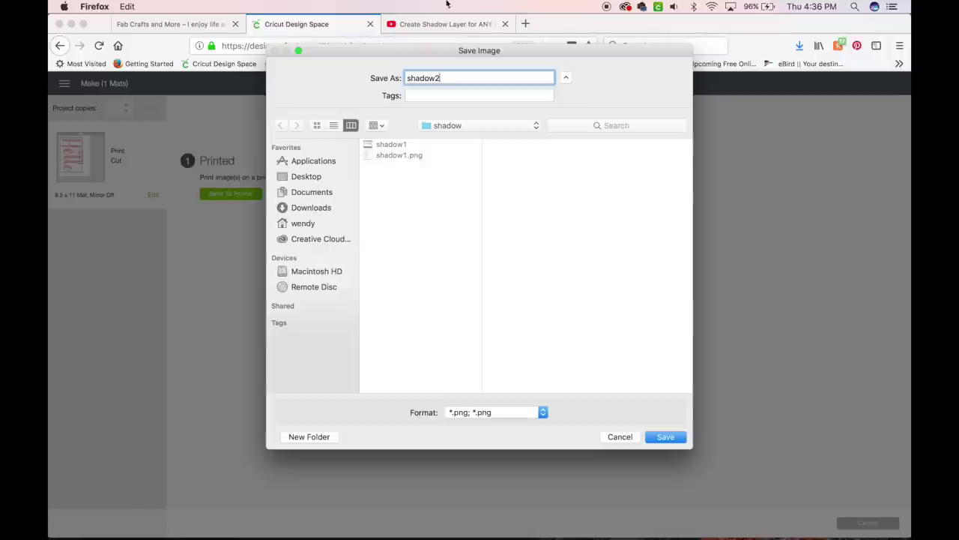
pyautogui.click(663, 437)
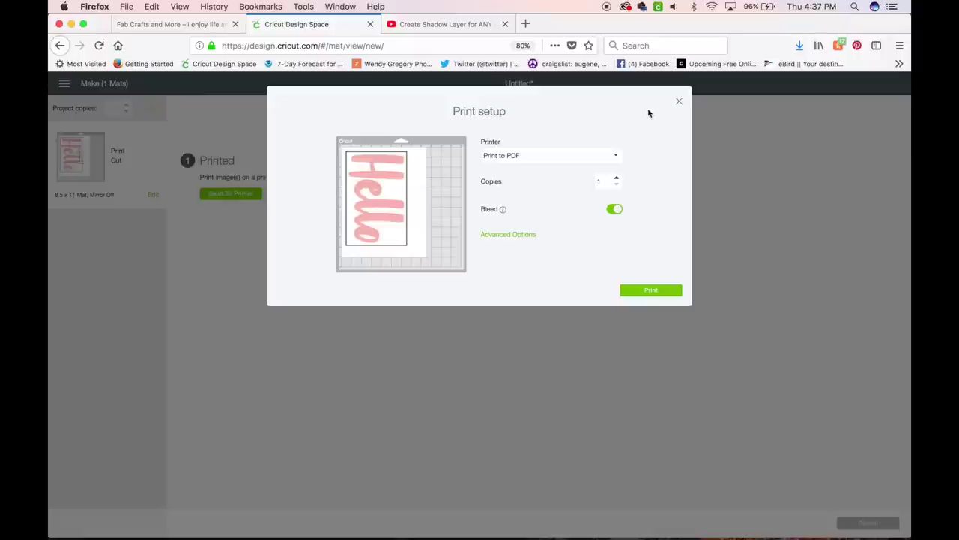
# Close the Print setup, confirm cancelling the cut, and go to the Upload page.
pyautogui.click(679, 101)
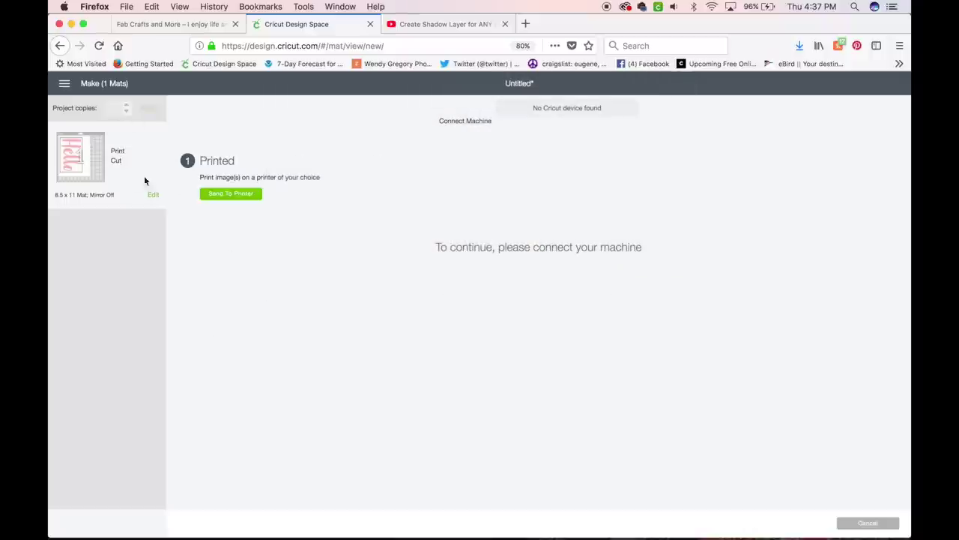
pyautogui.click(867, 523)
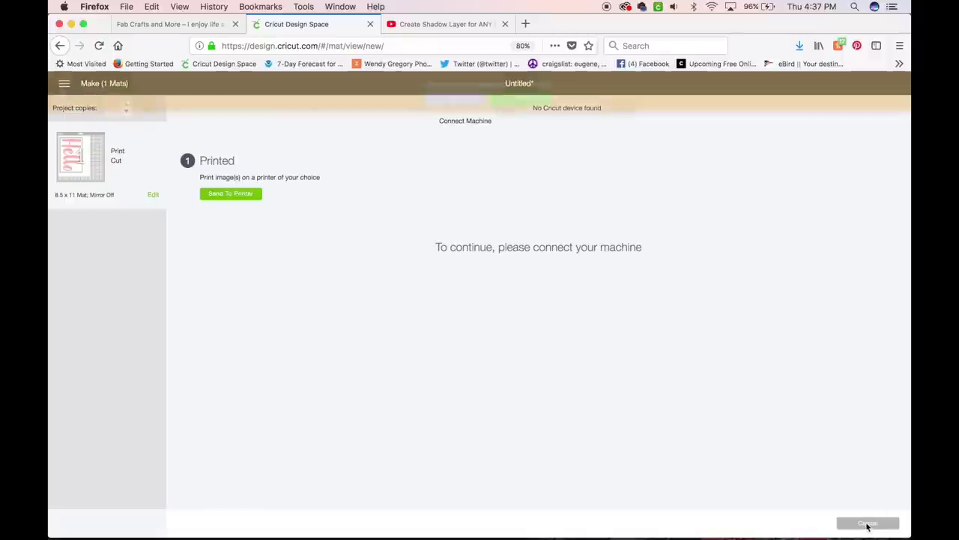
pyautogui.click(517, 100)
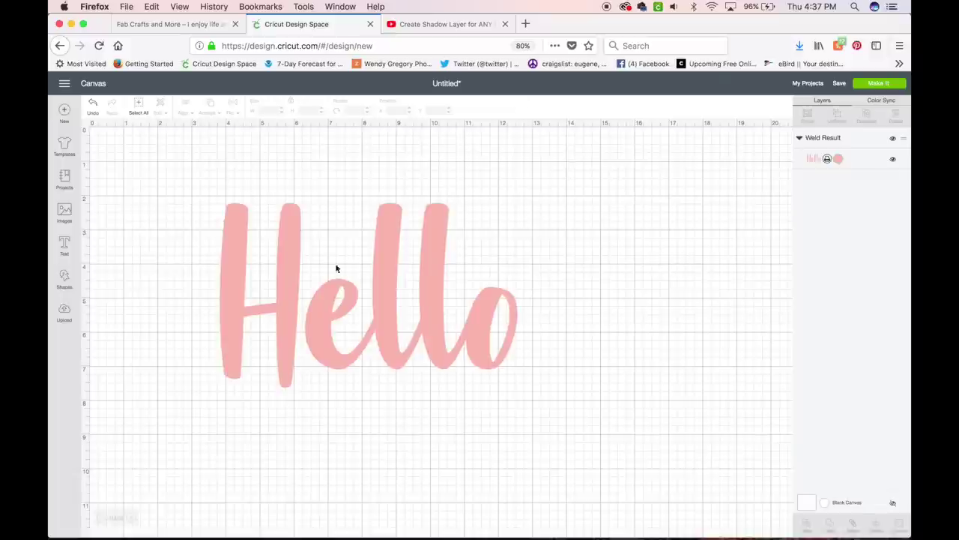
pyautogui.click(63, 313)
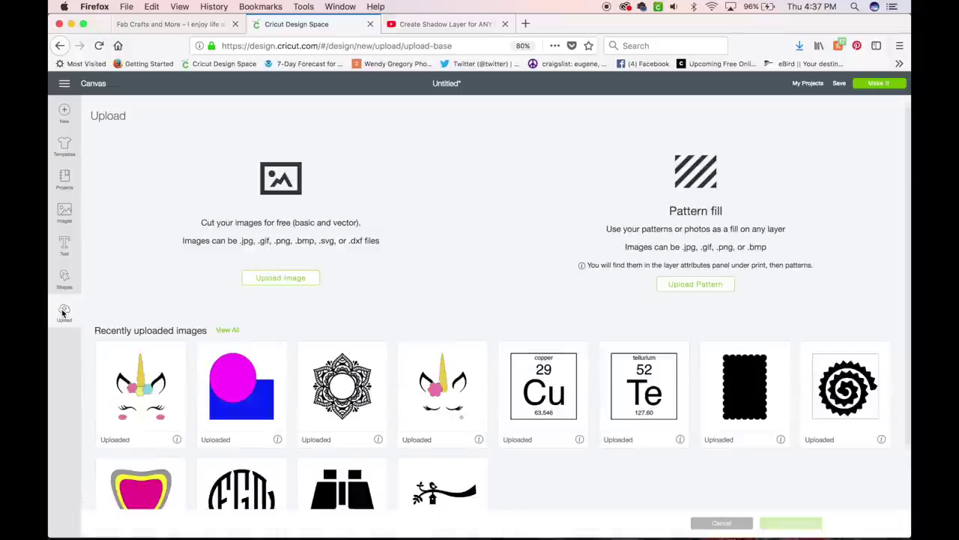
# Upload shadow2.png from the shadow folder and mark it as a Moderately complex image.
pyautogui.click(291, 280)
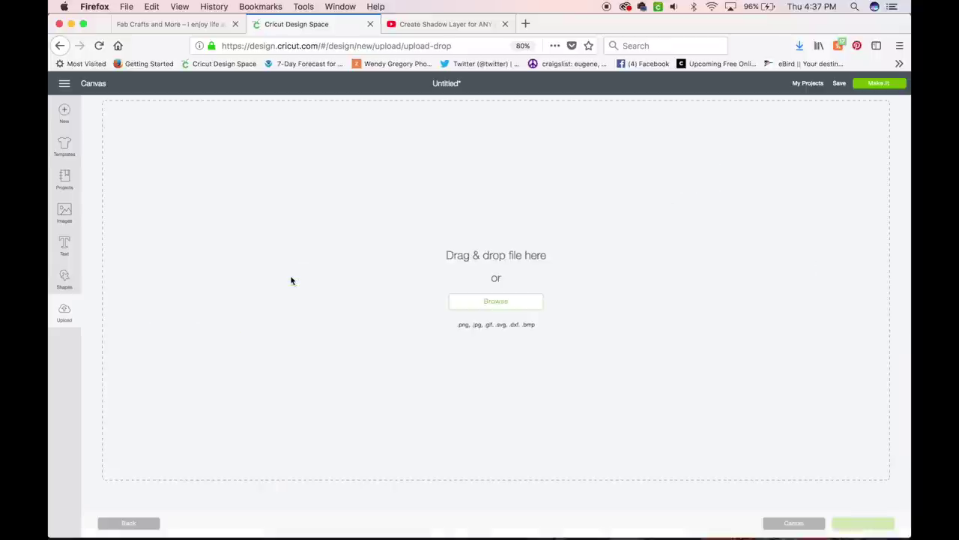
pyautogui.click(490, 302)
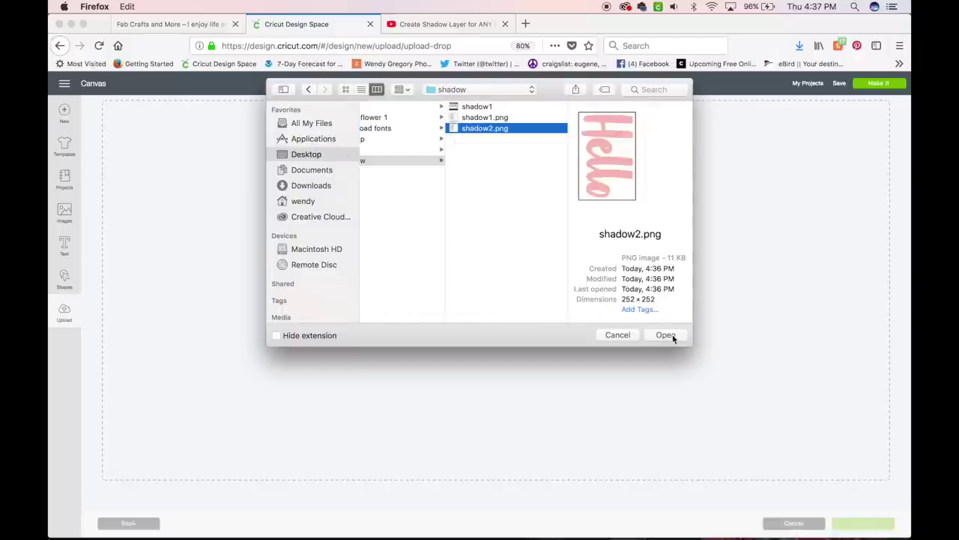
pyautogui.click(667, 335)
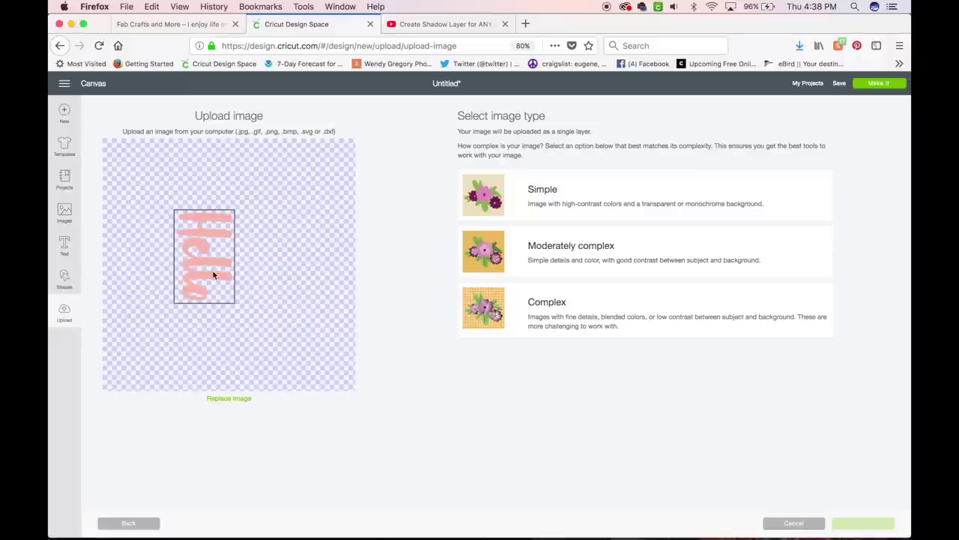
pyautogui.click(482, 257)
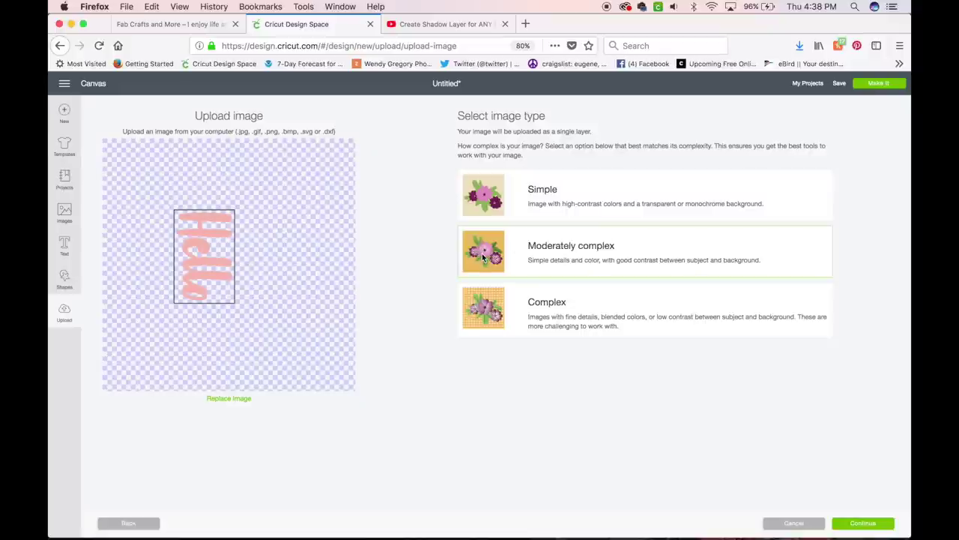
# Advance the uploaded Hello to the Select & erase step and zoom in on it.
pyautogui.click(867, 524)
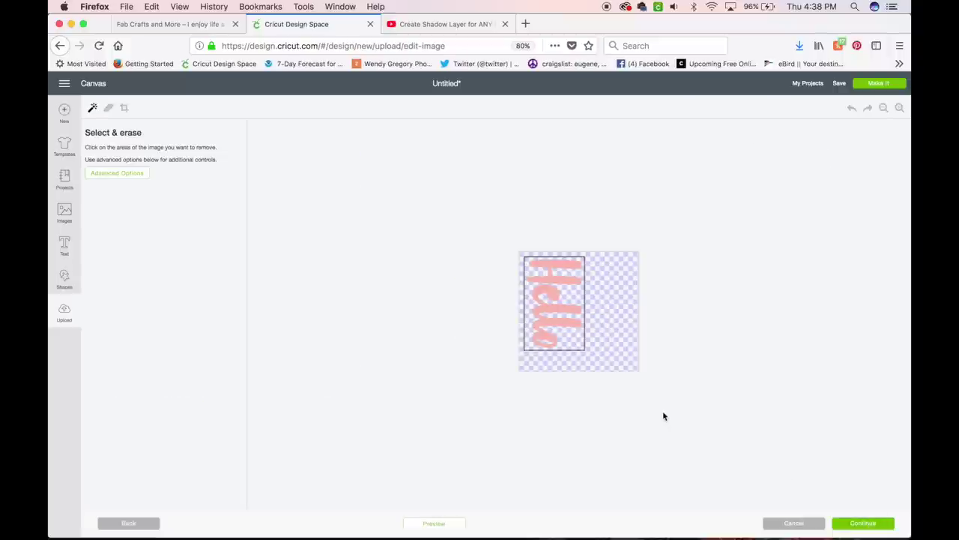
pyautogui.click(898, 107)
pyautogui.click(898, 107)
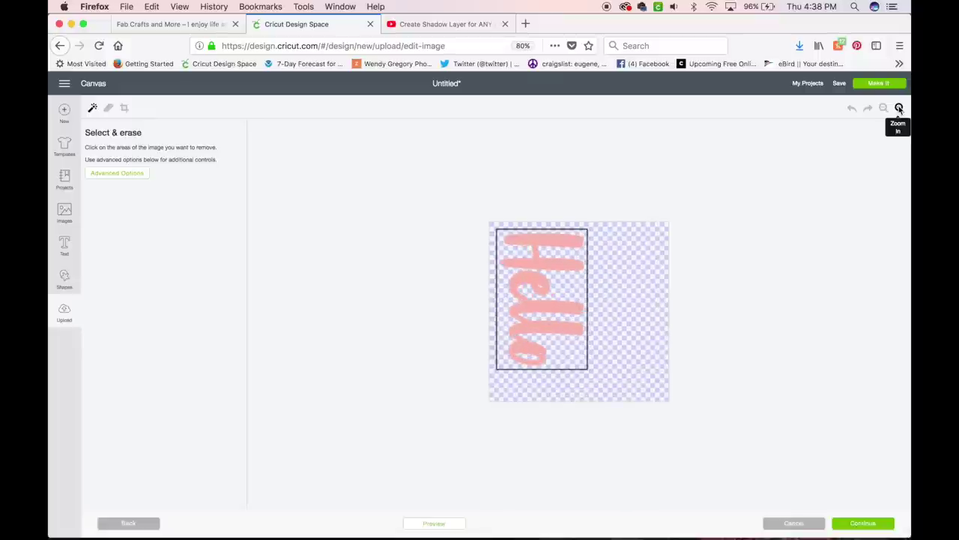
pyautogui.click(899, 107)
pyautogui.click(898, 107)
pyautogui.click(899, 107)
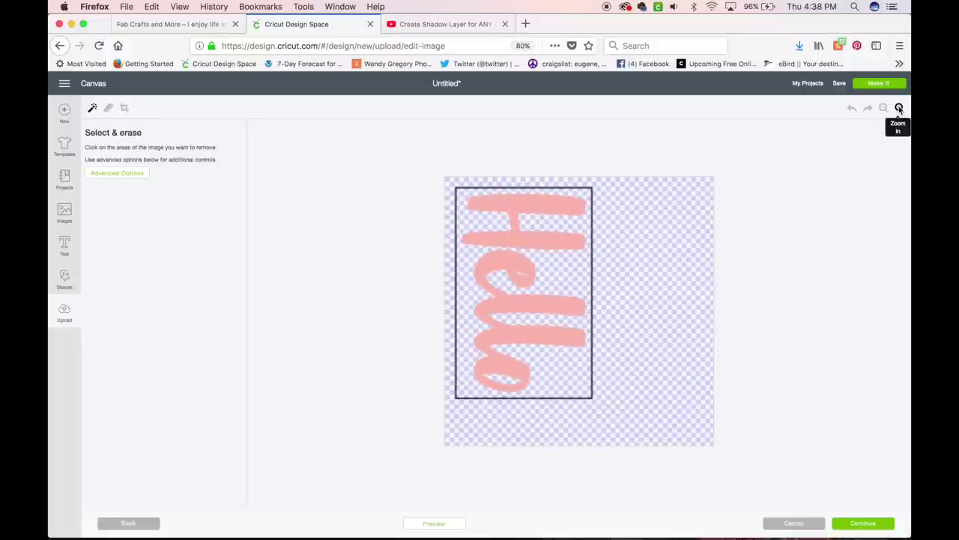
pyautogui.click(899, 107)
pyautogui.click(899, 107)
pyautogui.click(899, 108)
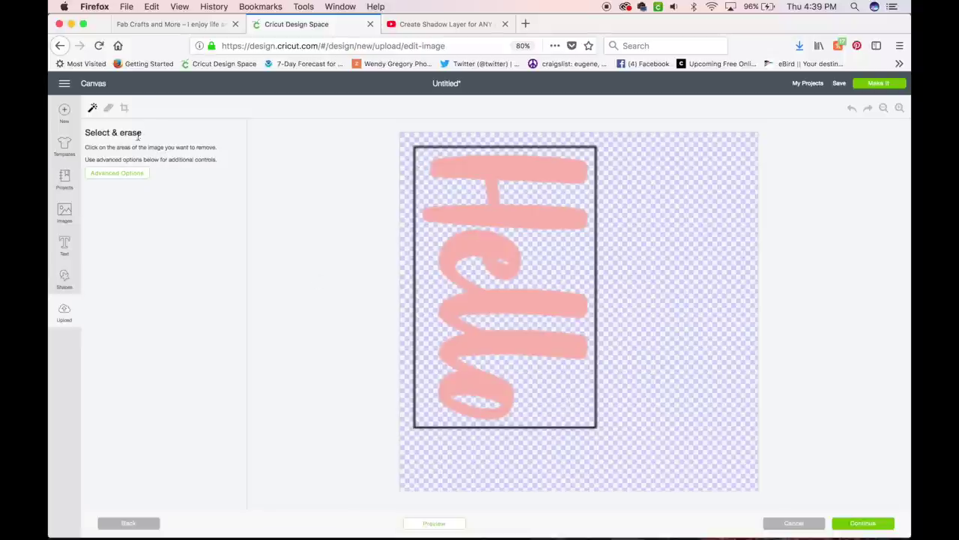
# Erase the dark rectangular frame around Hello, finishing with the Select & erase wand.
pyautogui.click(124, 110)
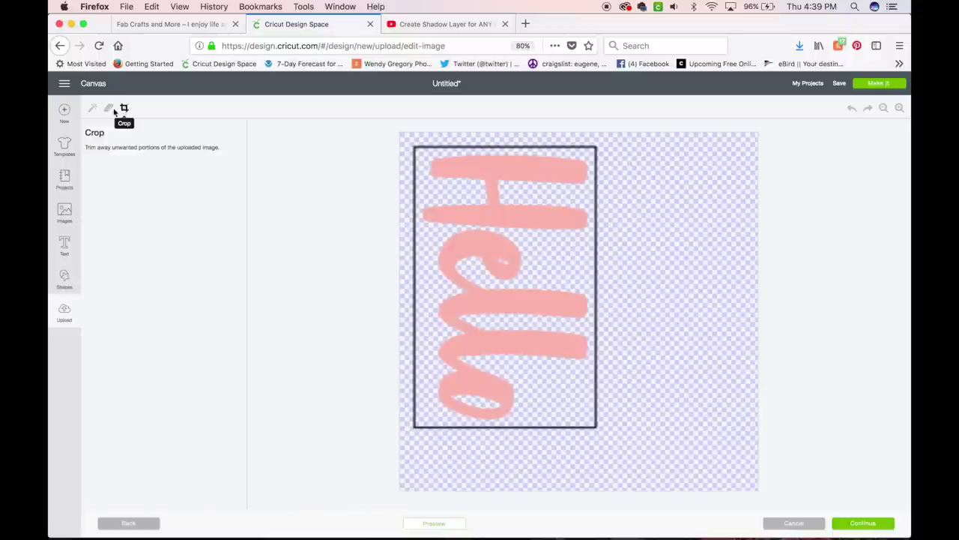
pyautogui.click(107, 110)
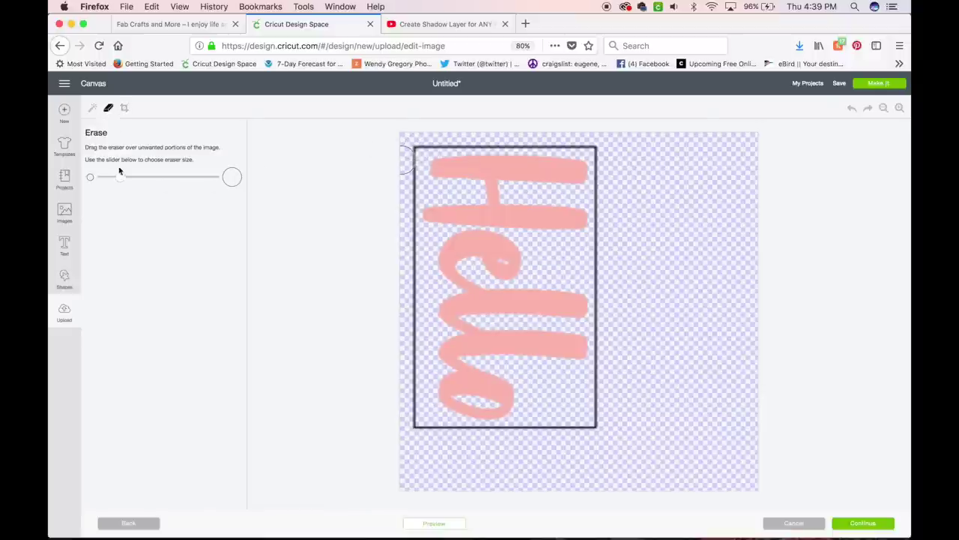
pyautogui.moveTo(122, 180)
pyautogui.mouseDown()
pyautogui.moveTo(109, 178)
pyautogui.moveTo(231, 182)
pyautogui.mouseUp()
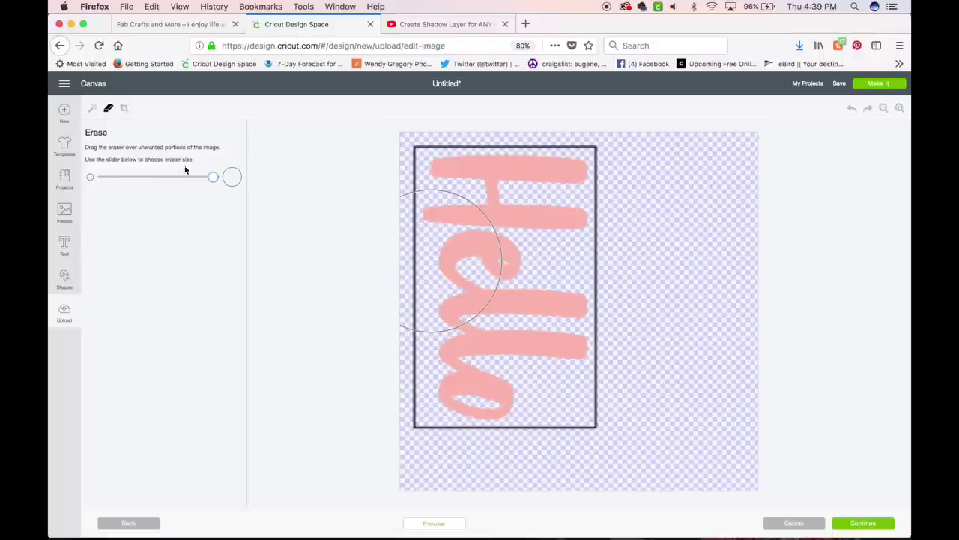
pyautogui.moveTo(210, 177); pyautogui.dragTo(108, 179)
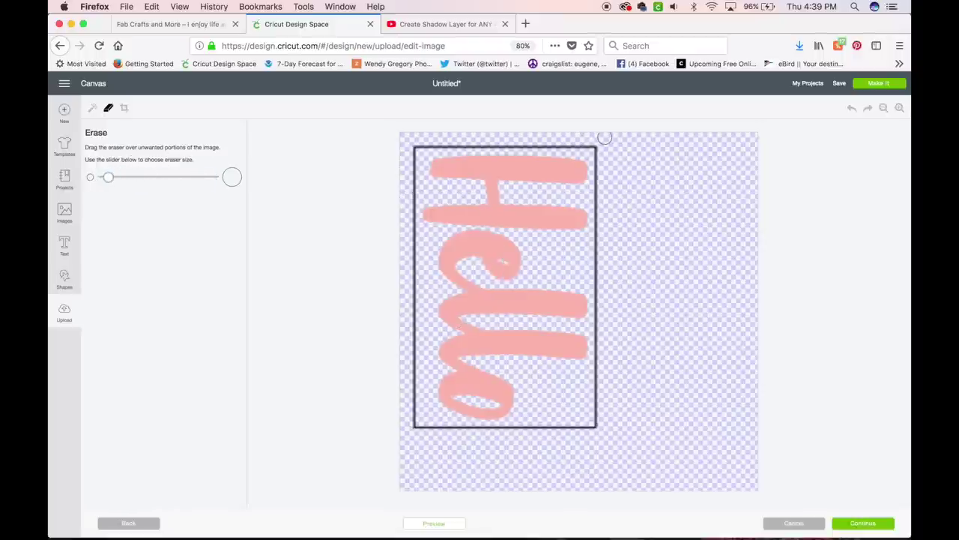
pyautogui.moveTo(602, 138)
pyautogui.mouseDown()
pyautogui.moveTo(602, 179)
pyautogui.moveTo(580, 165)
pyautogui.mouseUp()
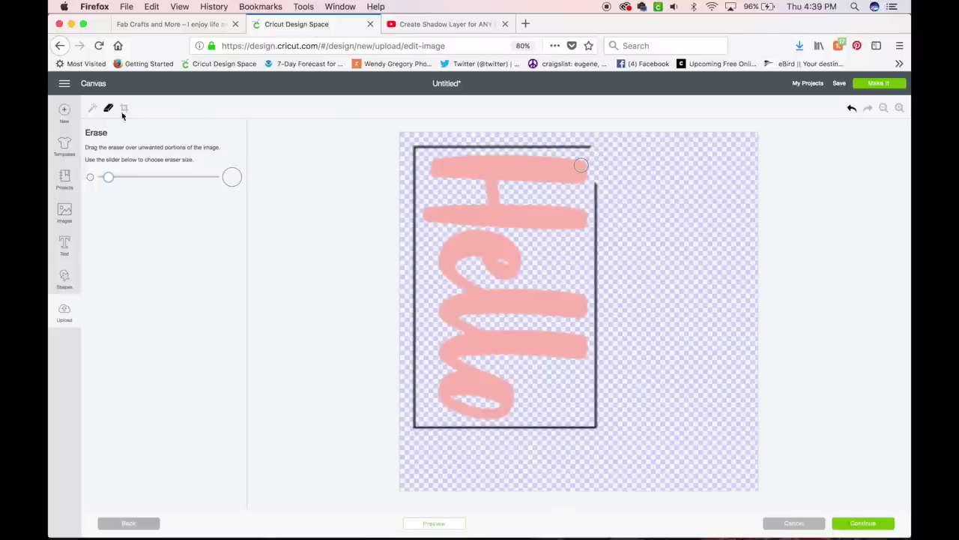
pyautogui.click(94, 108)
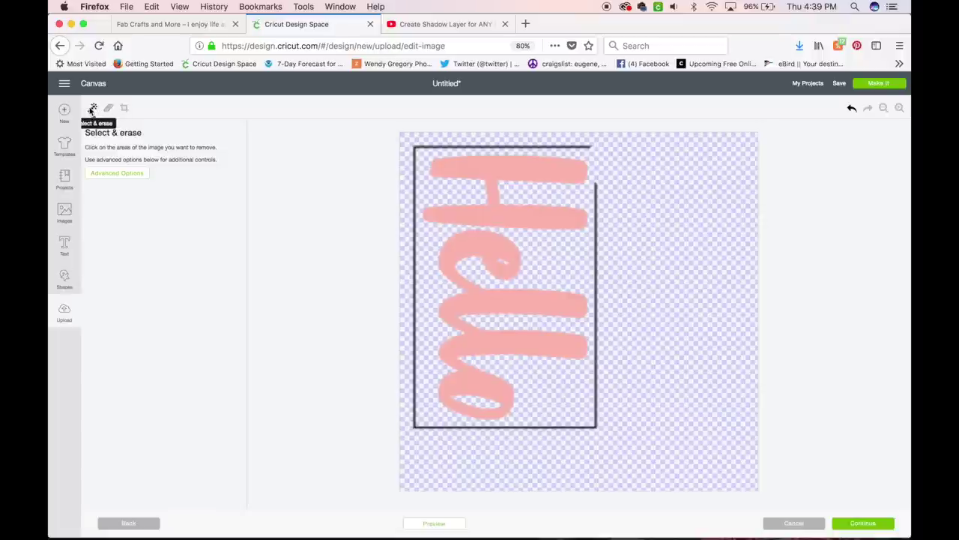
pyautogui.click(585, 150)
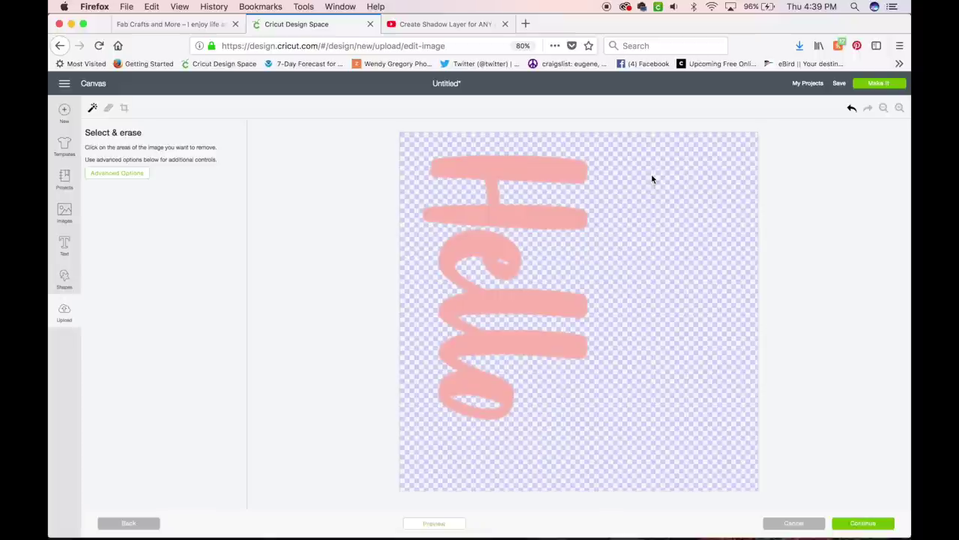
pyautogui.click(900, 108)
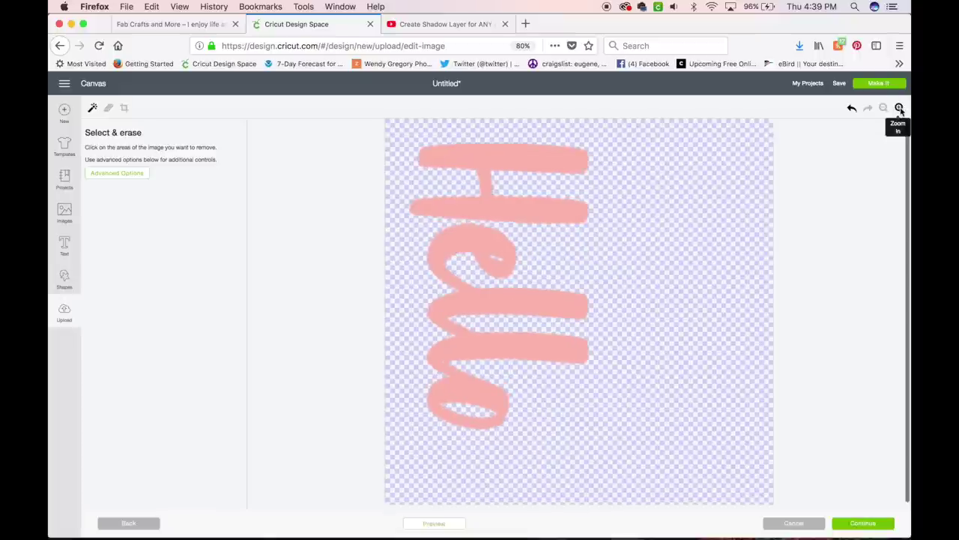
pyautogui.click(899, 108)
pyautogui.click(899, 108)
pyautogui.click(899, 108)
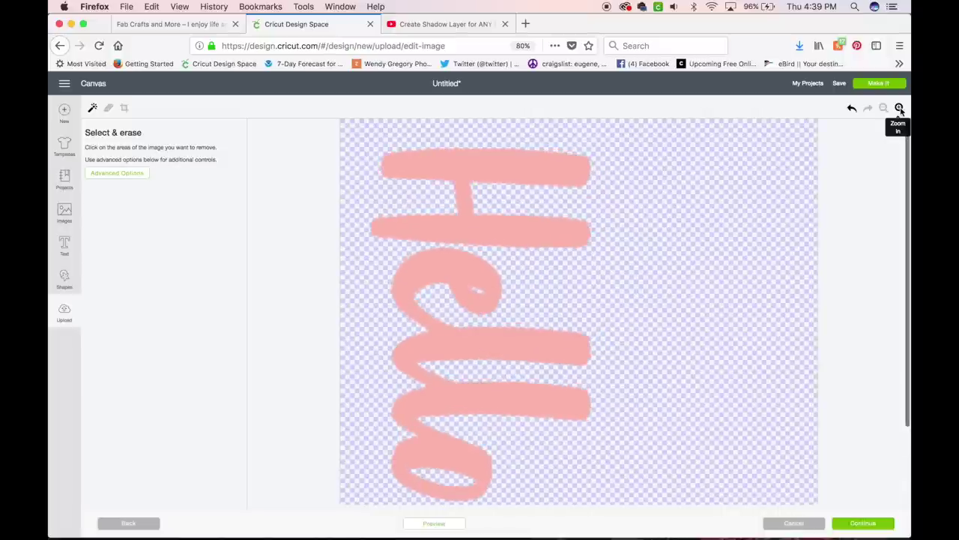
pyautogui.click(899, 108)
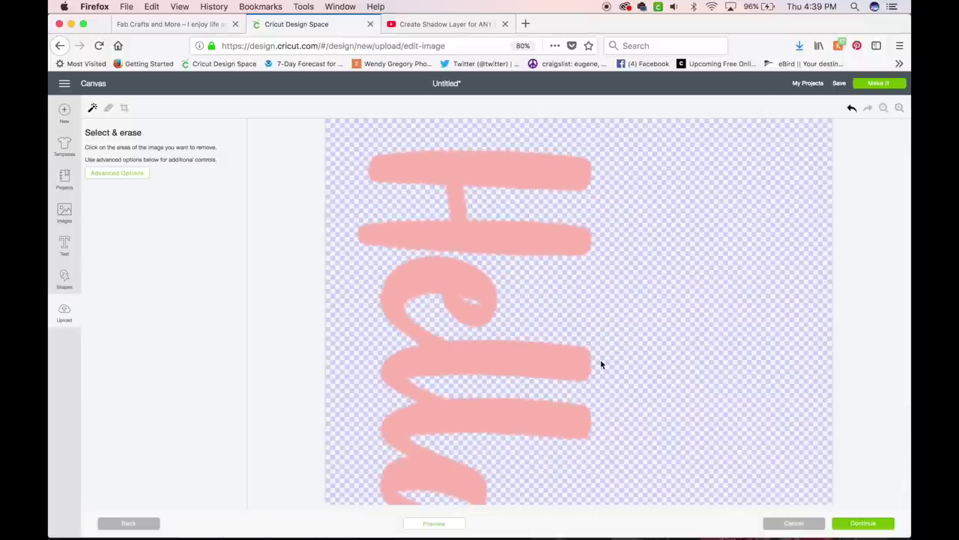
pyautogui.scroll(-3, 600, 359)
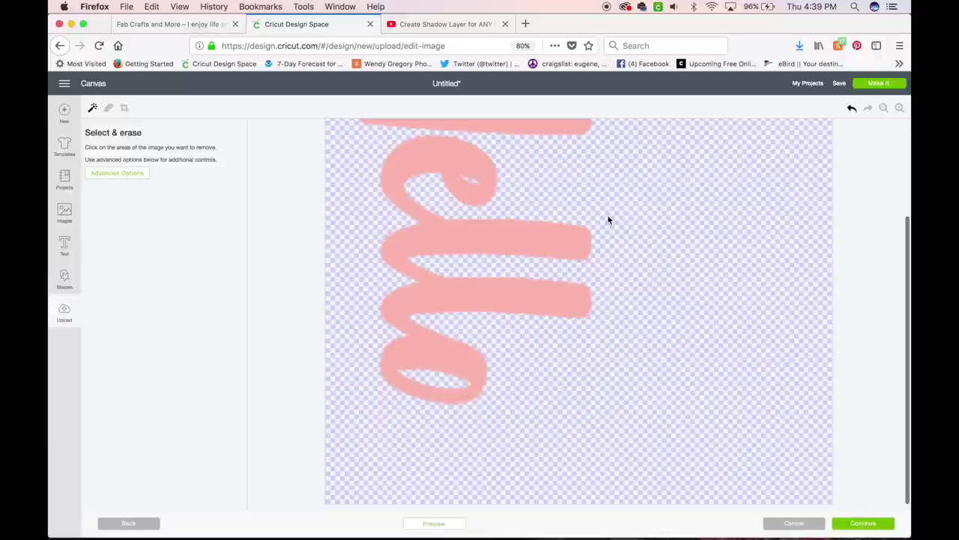
pyautogui.scroll(3, 608, 220)
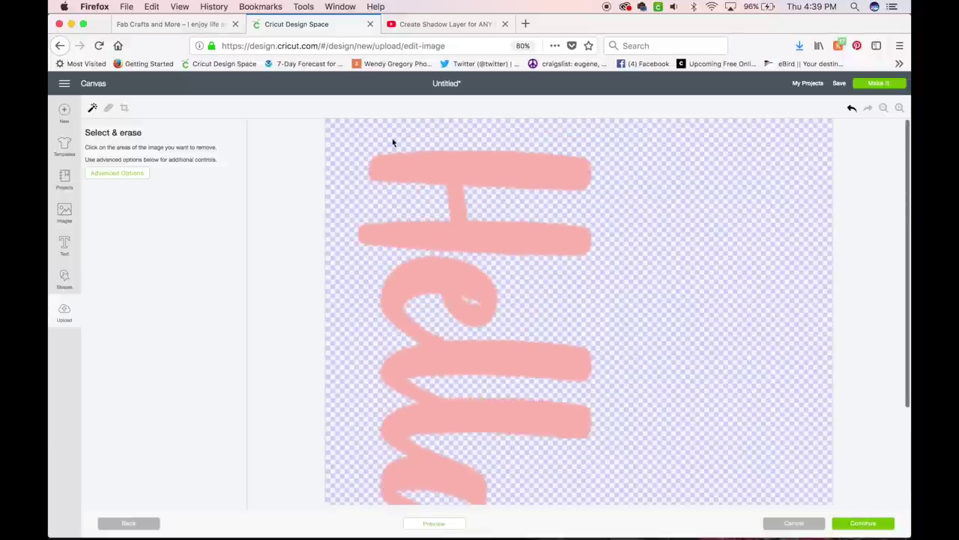
pyautogui.click(883, 107)
pyautogui.click(883, 107)
pyautogui.click(883, 107)
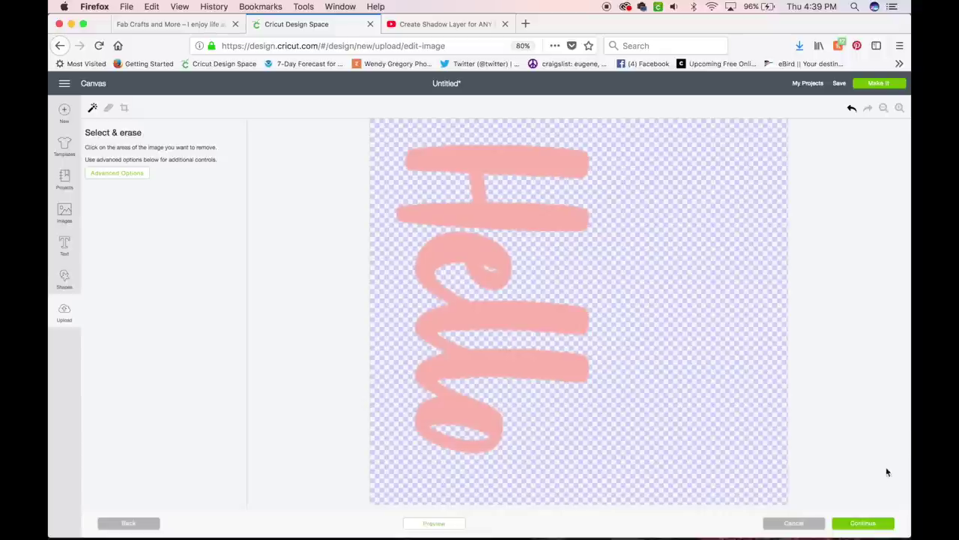
pyautogui.click(124, 108)
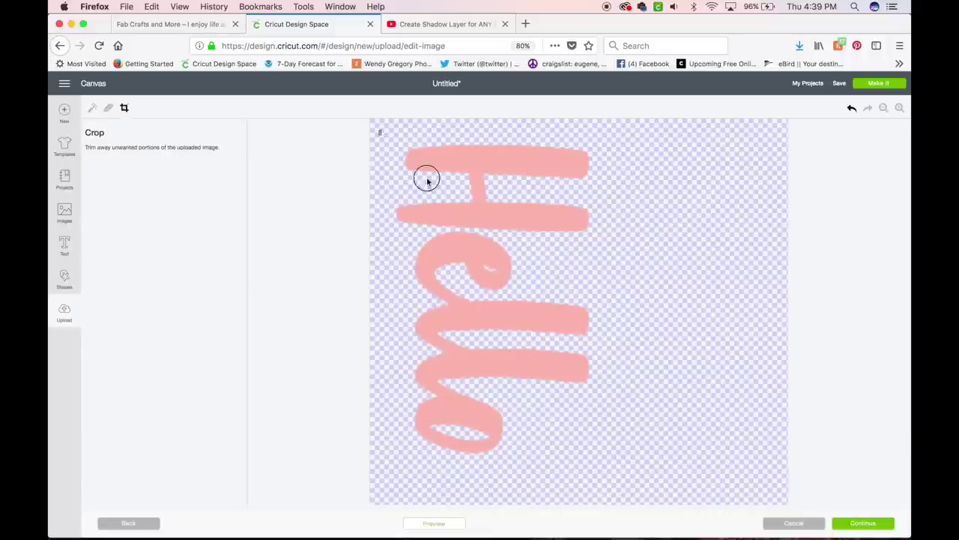
# Crop the image tightly around the Hello lettering and continue to naming.
pyautogui.moveTo(379, 130); pyautogui.dragTo(610, 466)
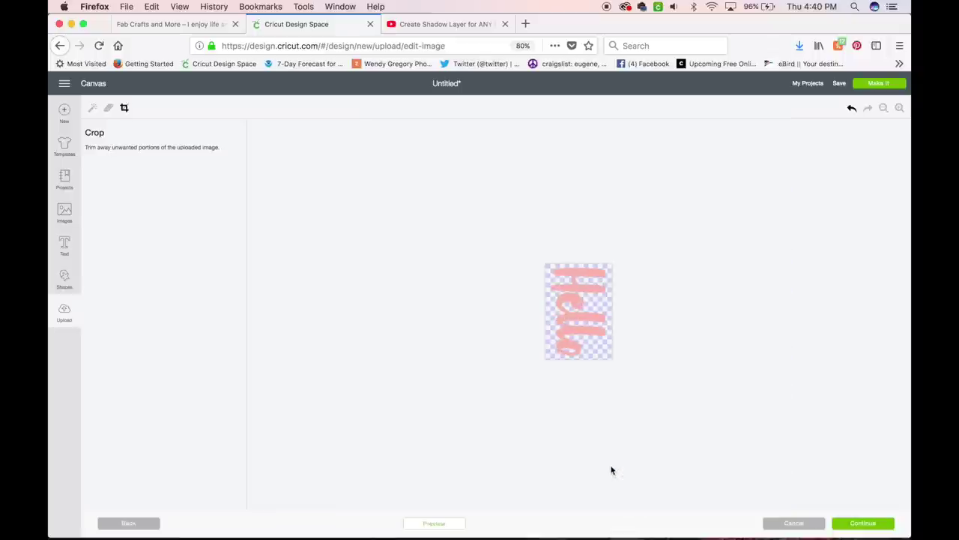
pyautogui.click(866, 524)
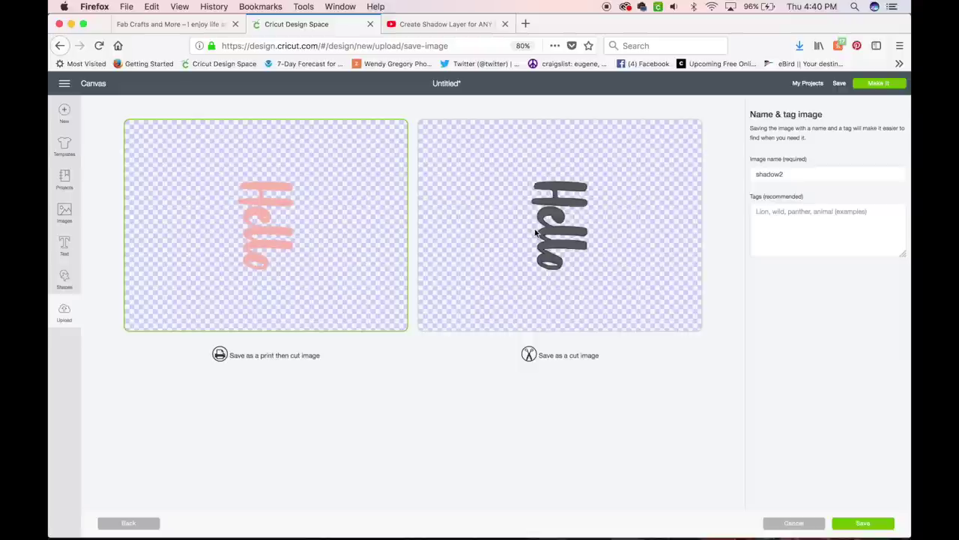
# Save shadow2 as a cut image with the tags shadow and text.
pyautogui.click(553, 237)
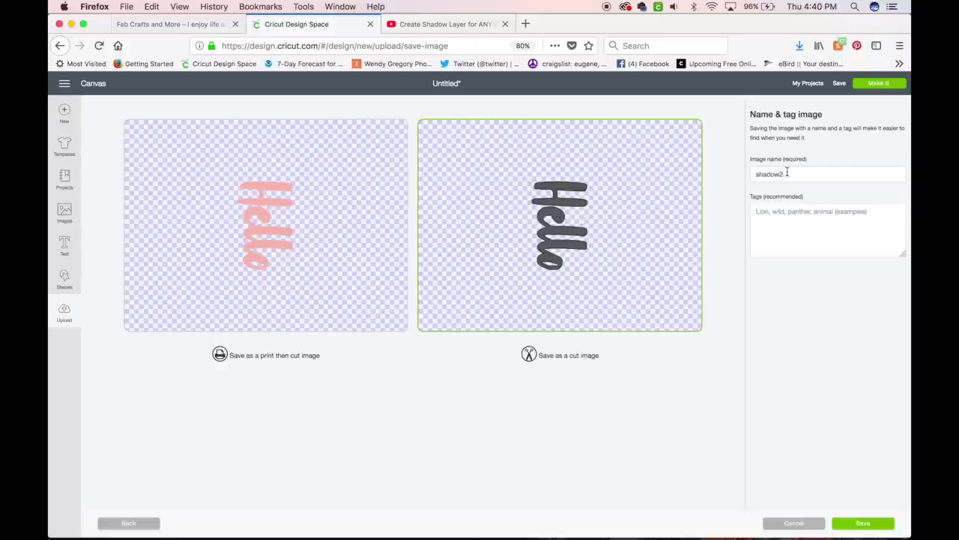
pyautogui.click(808, 213)
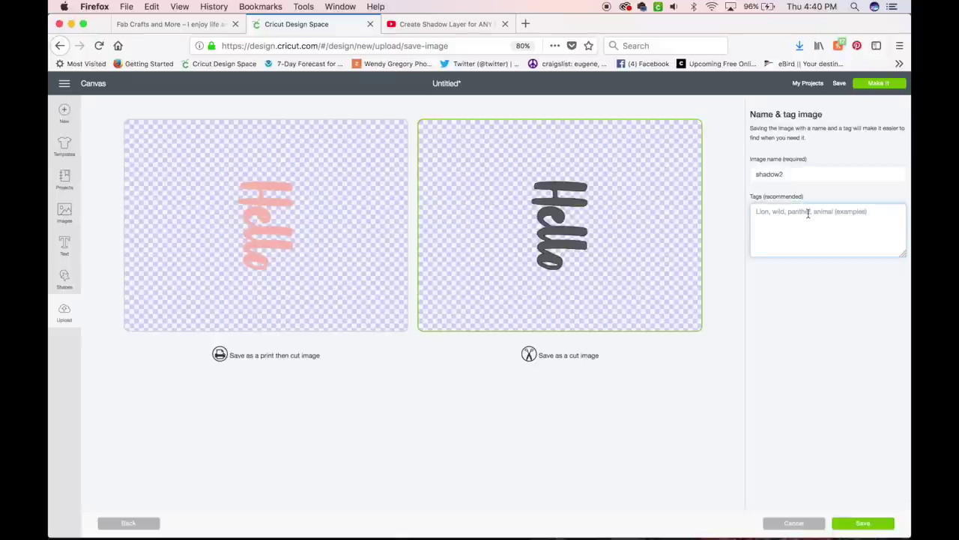
pyautogui.write('shadow, text')
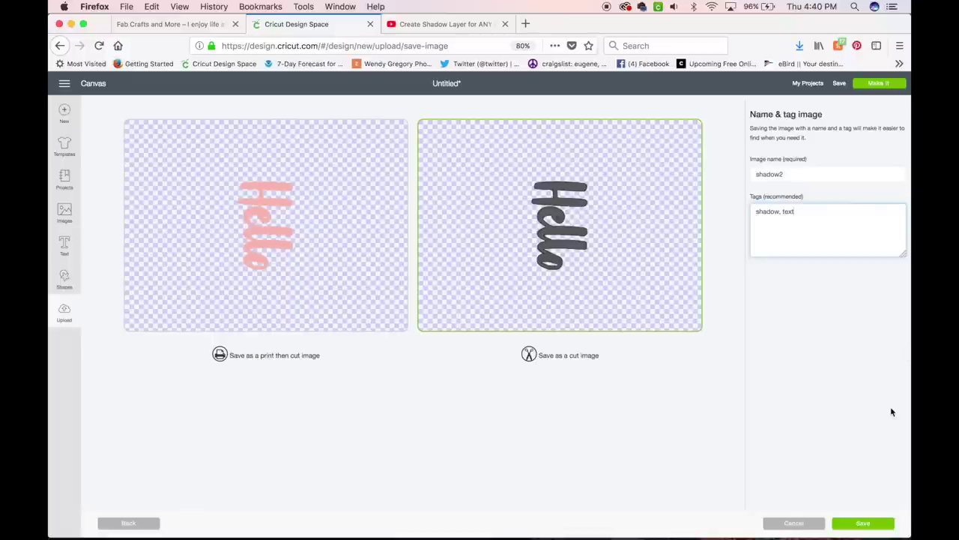
pyautogui.click(865, 523)
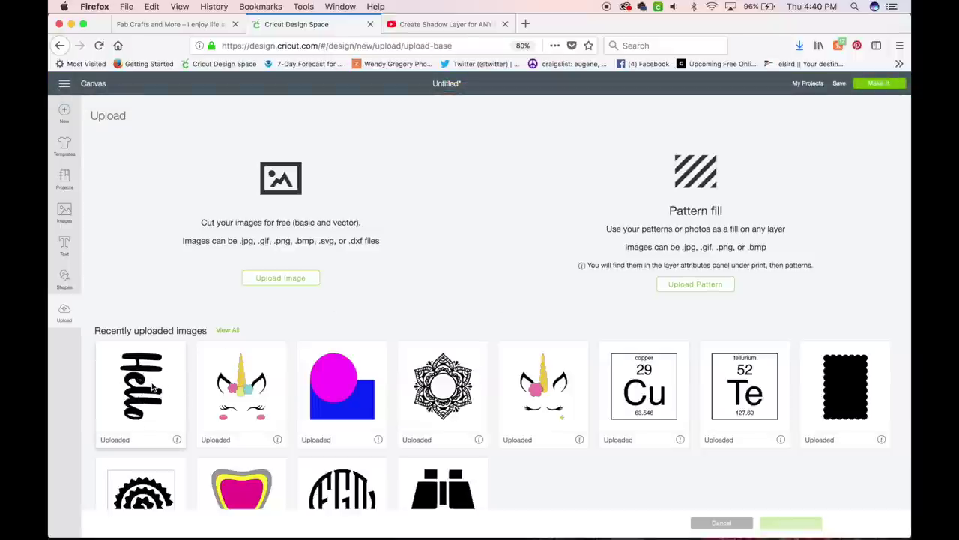
# Insert the shadow2 Hello from Recently uploaded images onto the canvas.
pyautogui.click(153, 387)
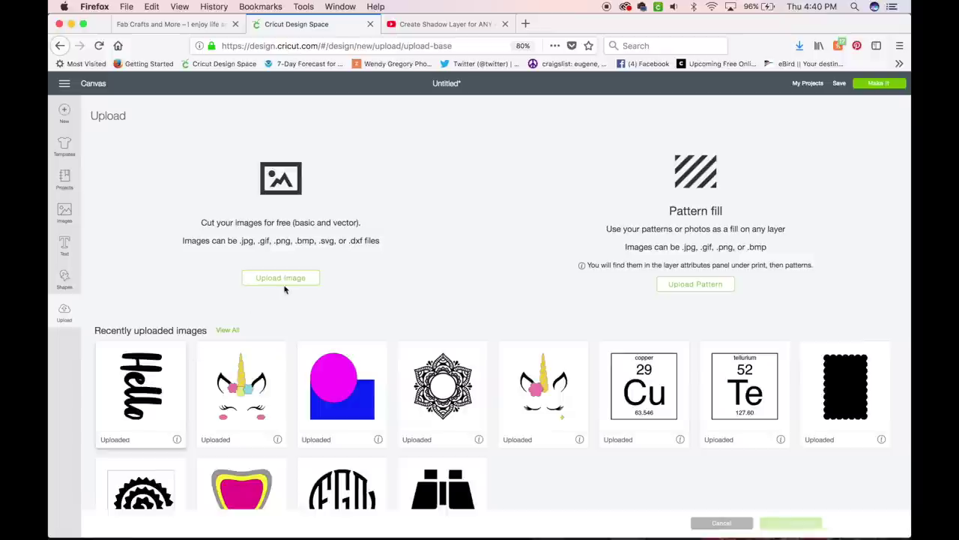
pyautogui.click(156, 381)
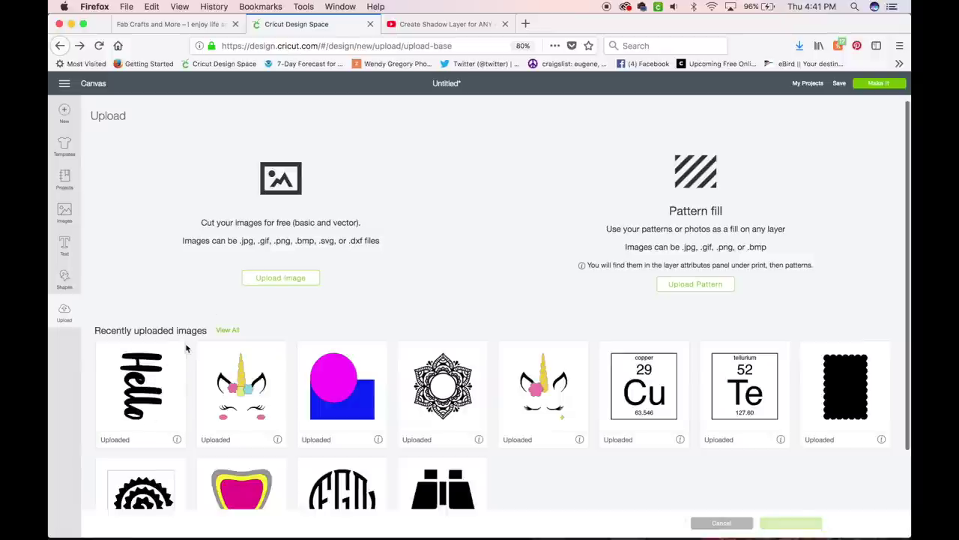
pyautogui.click(150, 371)
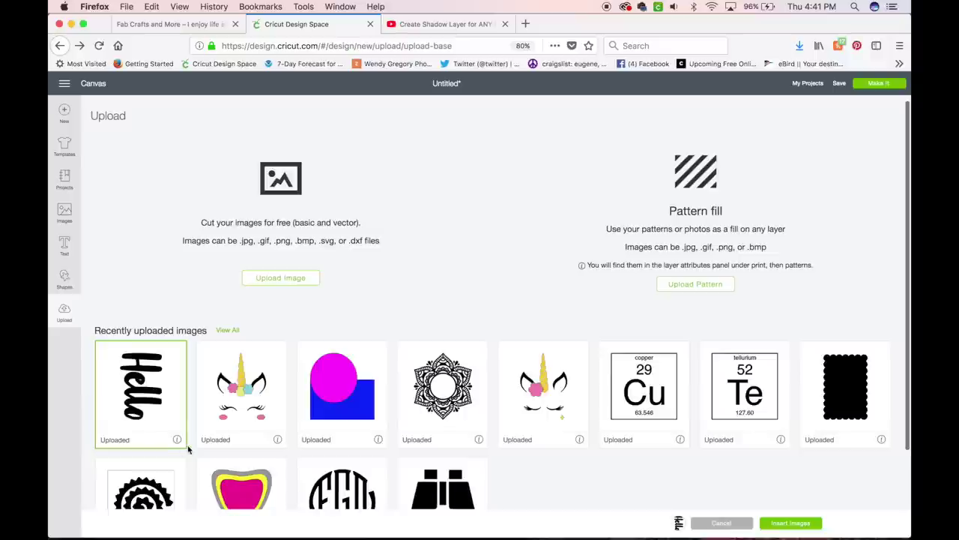
pyautogui.click(788, 523)
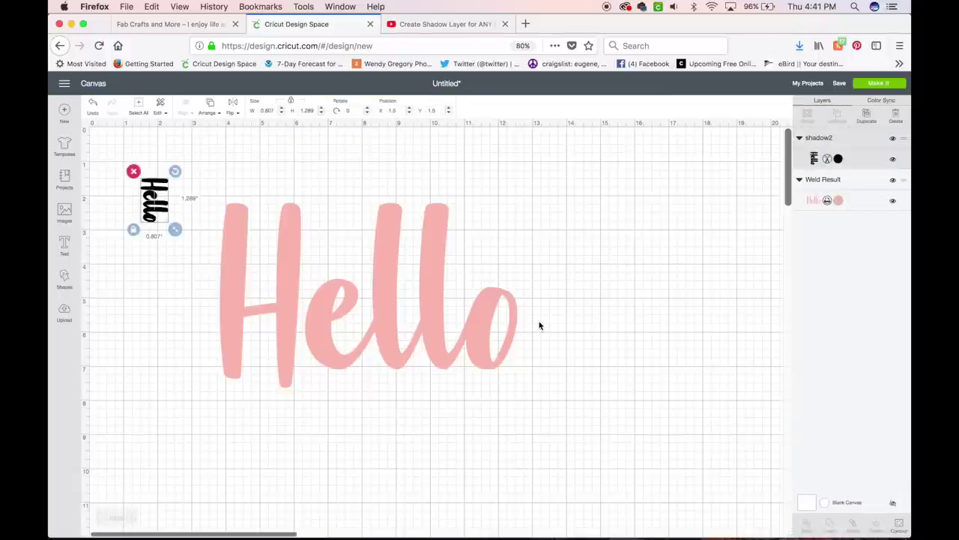
# Shrink the pink welded Hello to roughly half its size.
pyautogui.click(317, 316)
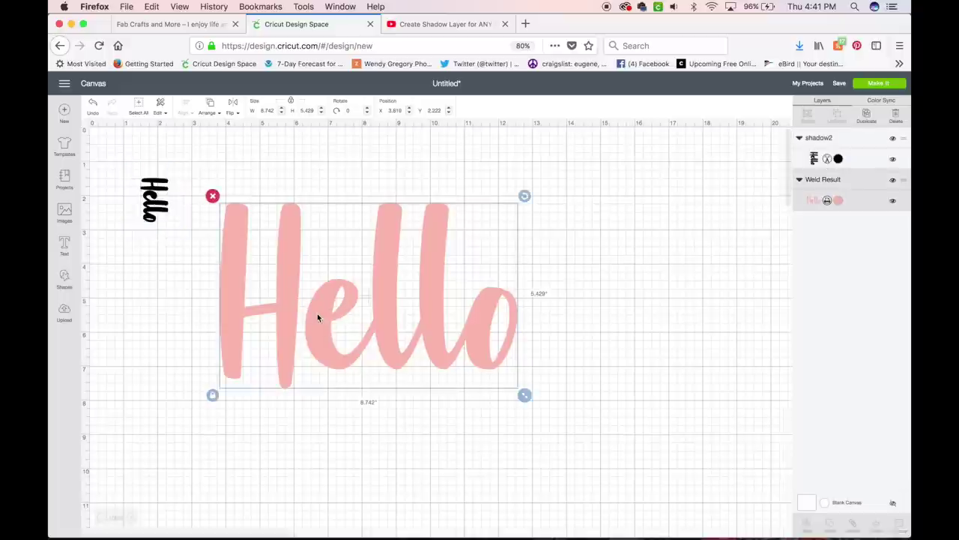
pyautogui.moveTo(525, 394); pyautogui.dragTo(389, 343)
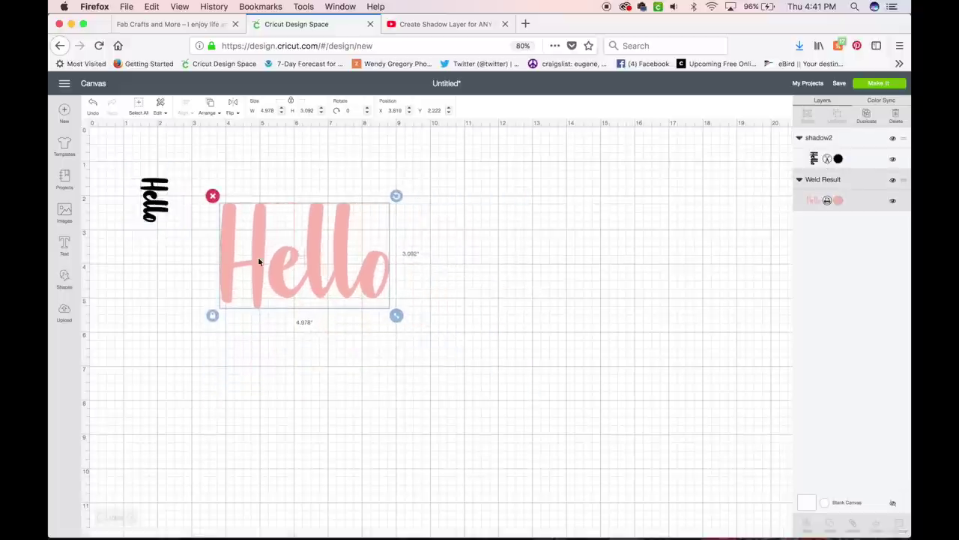
pyautogui.click(320, 153)
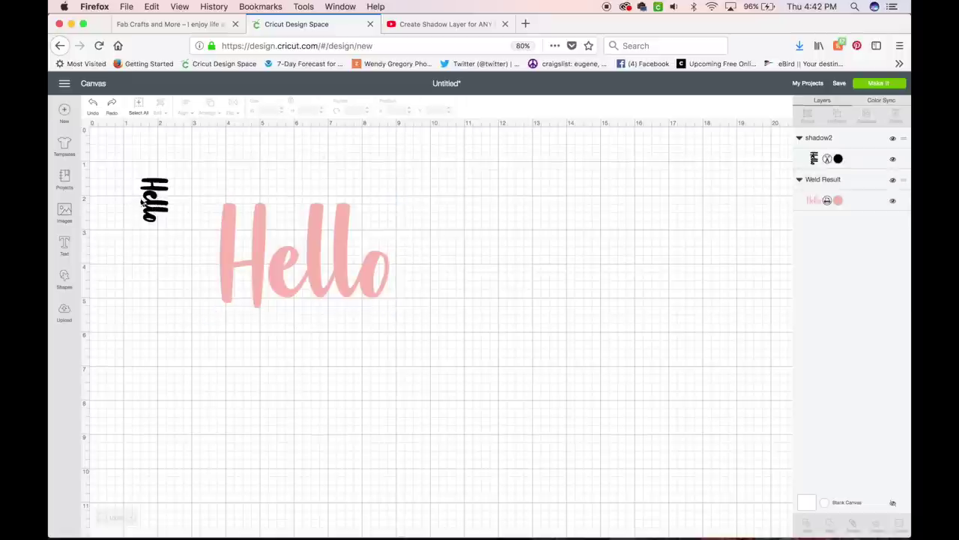
# Rotate the black Hello to 270°, enlarge it to 5.97" by 3.739", and place it over the pink Hello.
pyautogui.click(153, 204)
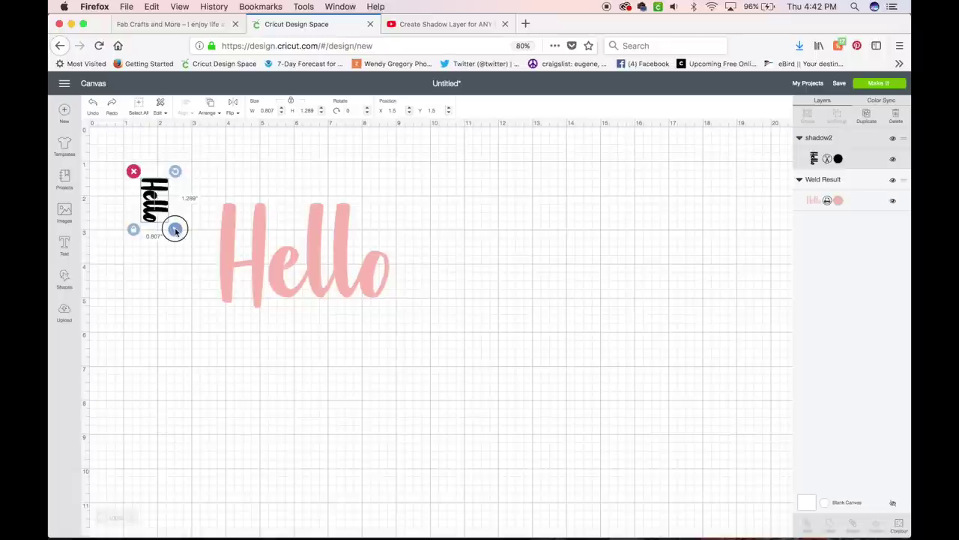
pyautogui.moveTo(175, 229); pyautogui.dragTo(304, 342)
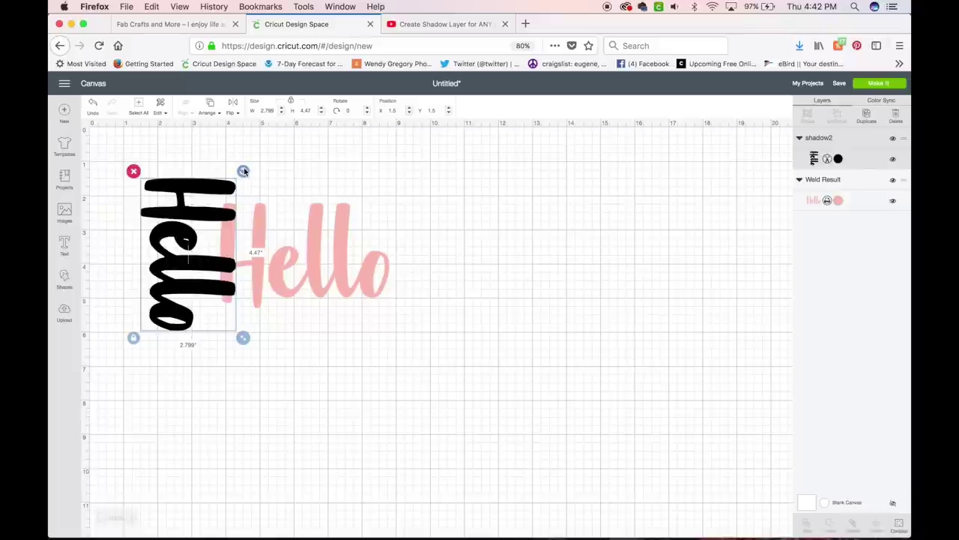
pyautogui.moveTo(244, 171); pyautogui.dragTo(109, 197)
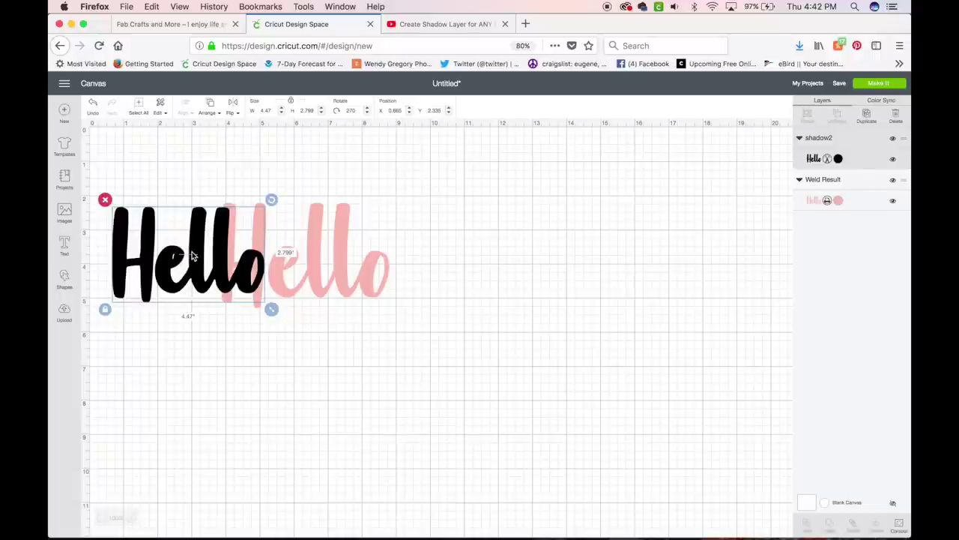
pyautogui.click(270, 310)
pyautogui.moveTo(270, 310); pyautogui.dragTo(313, 335)
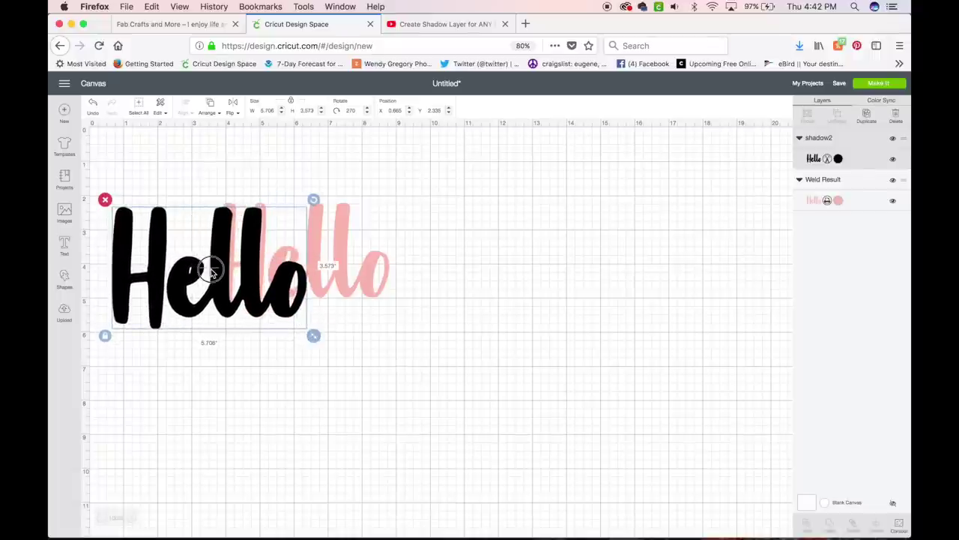
pyautogui.moveTo(207, 267); pyautogui.dragTo(310, 262)
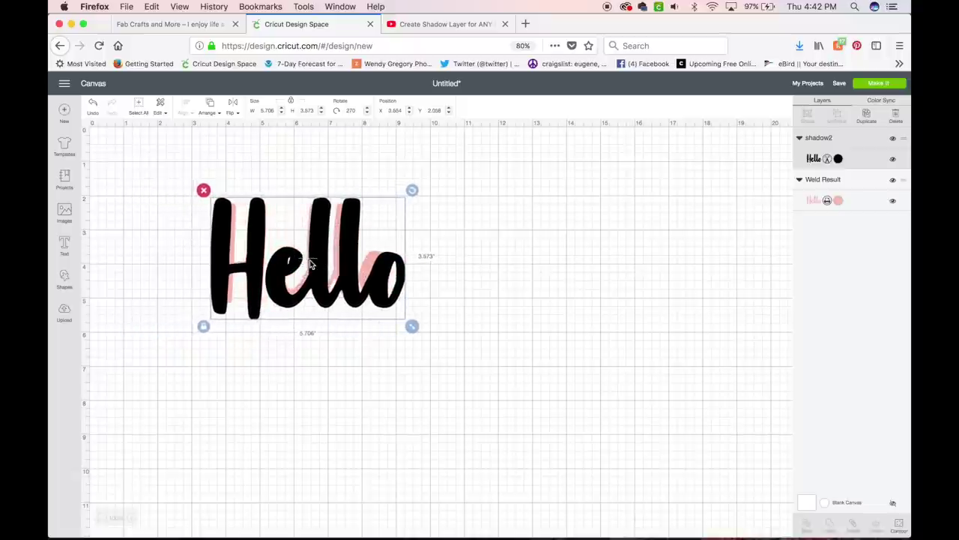
pyautogui.moveTo(410, 328)
pyautogui.mouseDown()
pyautogui.moveTo(395, 323)
pyautogui.moveTo(422, 328)
pyautogui.mouseUp()
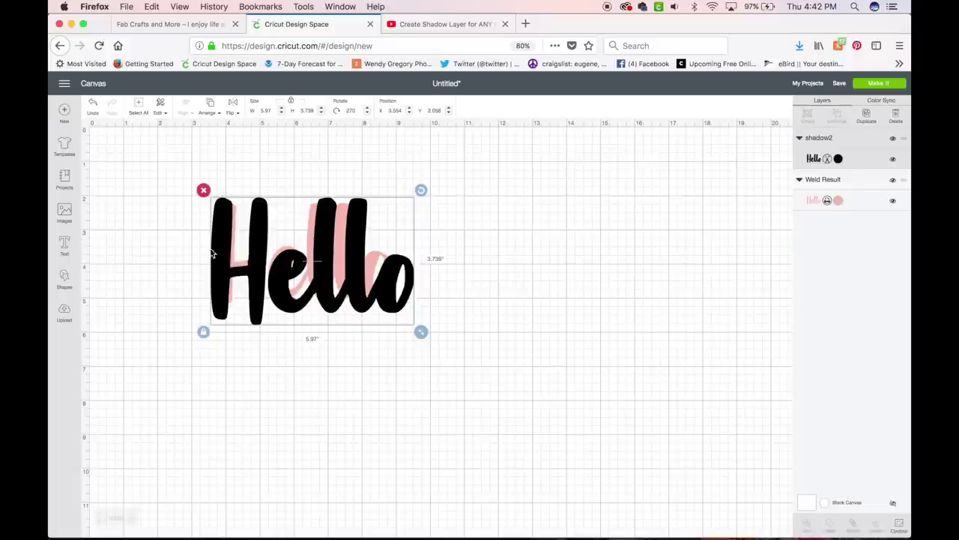
# Move the black shadow2 Hello backward, behind the pink Hello.
pyautogui.click(210, 107)
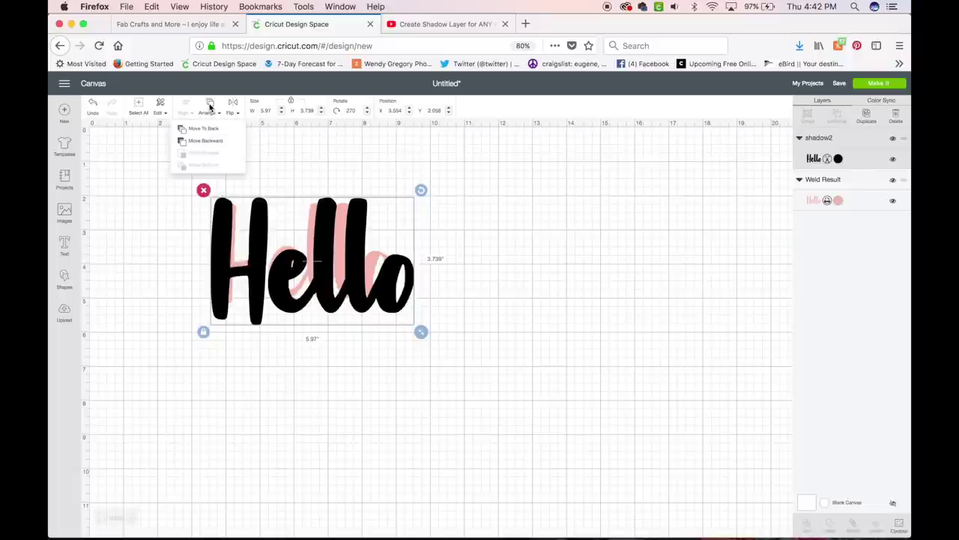
pyautogui.click(204, 142)
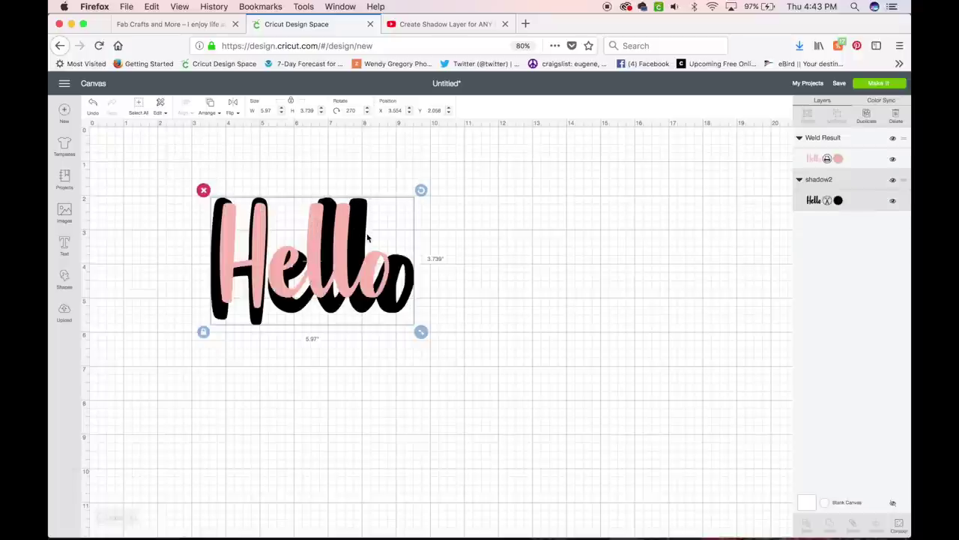
pyautogui.rightClick(390, 218)
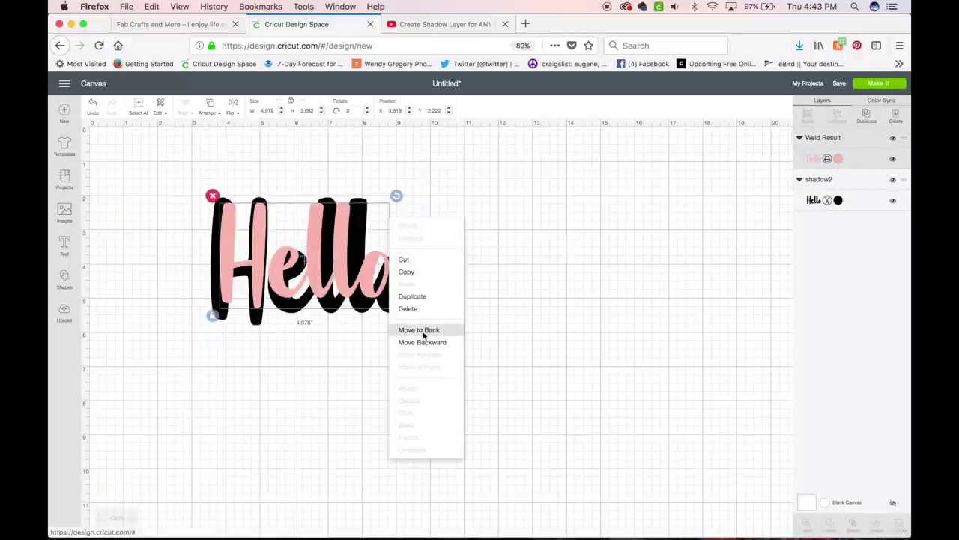
pyautogui.click(527, 240)
# Shrink the black shadow to 5.164" by 3.234" and nudge it right.
pyautogui.click(359, 226)
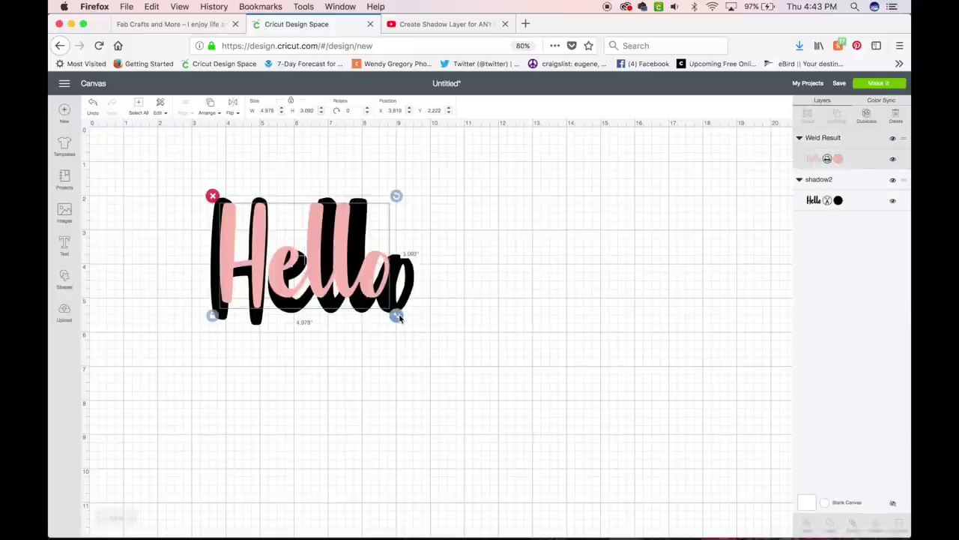
pyautogui.click(411, 283)
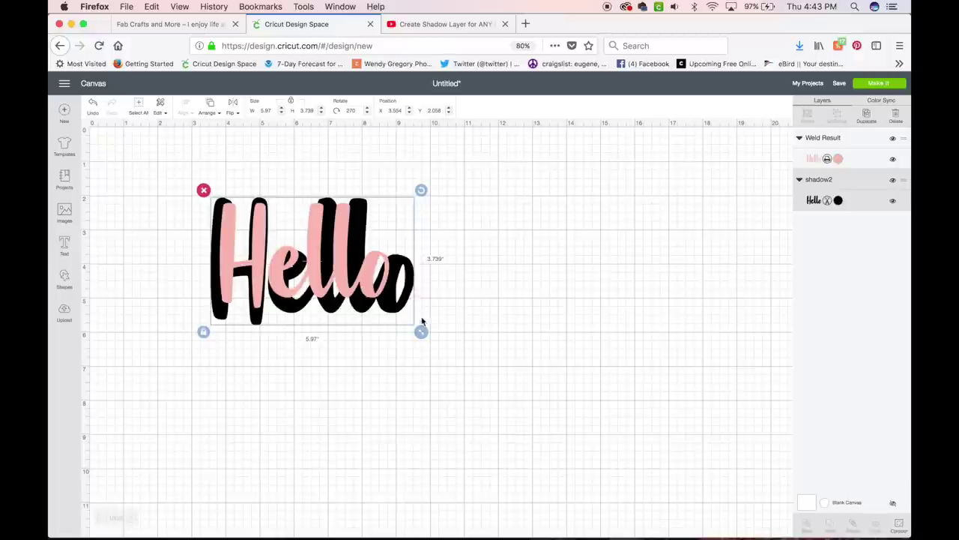
pyautogui.moveTo(421, 331); pyautogui.dragTo(395, 326)
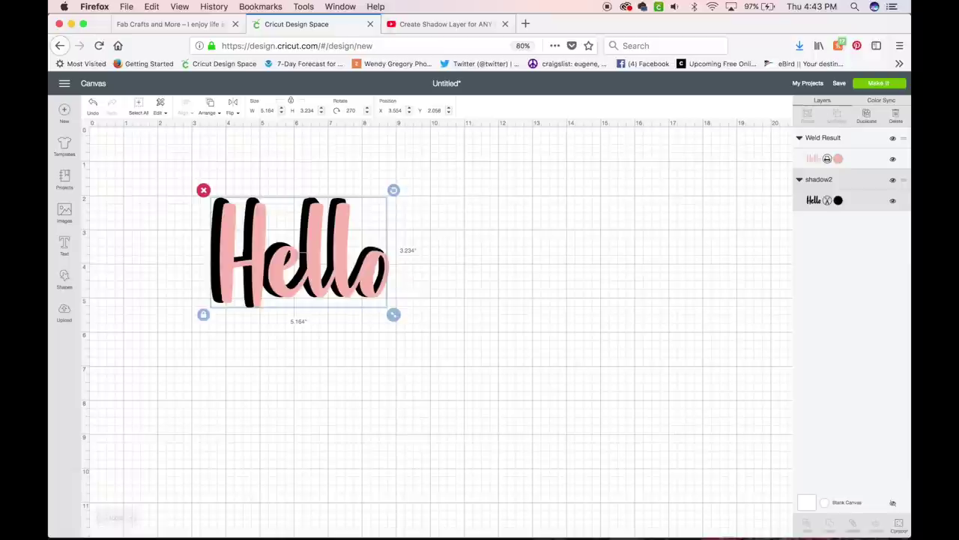
pyautogui.press('Right')
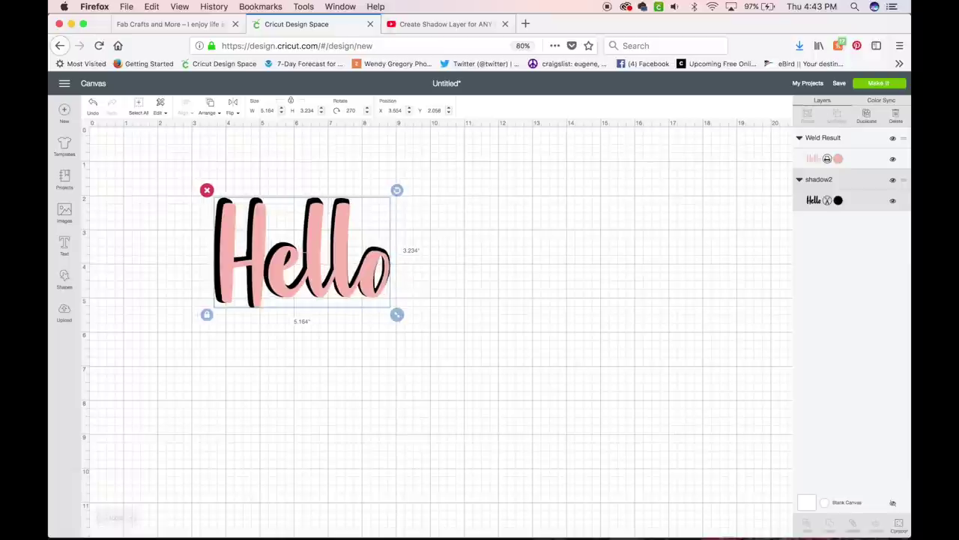
# Nudge the shadow down and right and shrink it to about 5.025" by 3.147".
pyautogui.press('Down')
pyautogui.press('Right')
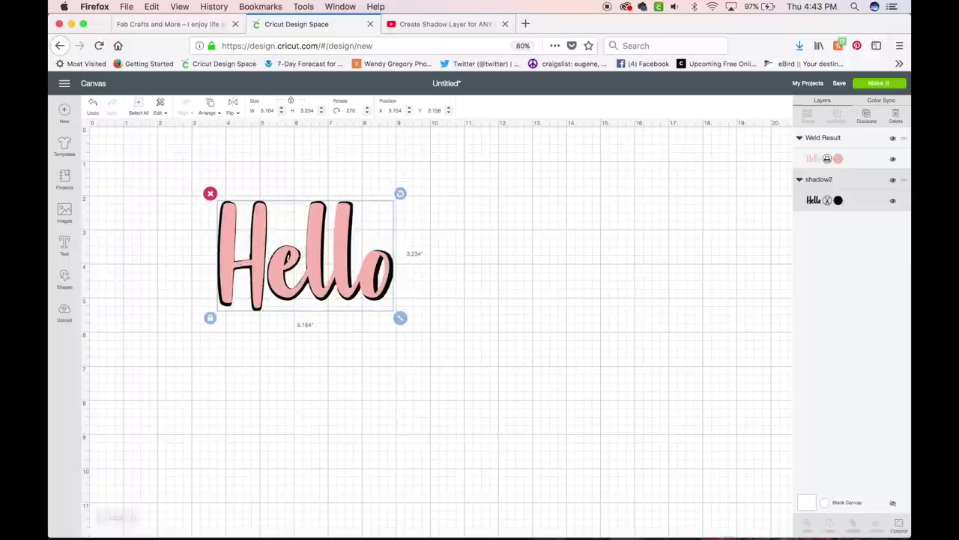
pyautogui.press('Right')
pyautogui.press('Down')
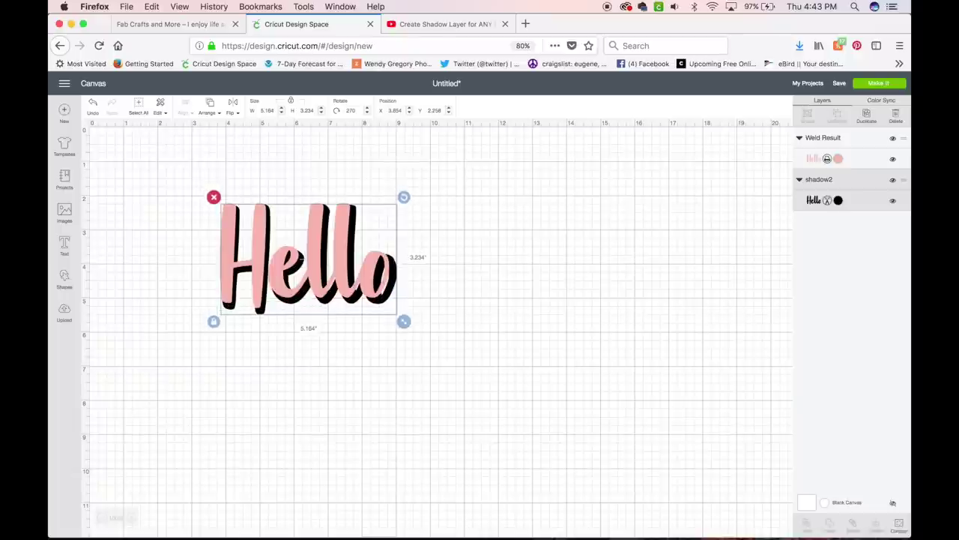
pyautogui.press('Down')
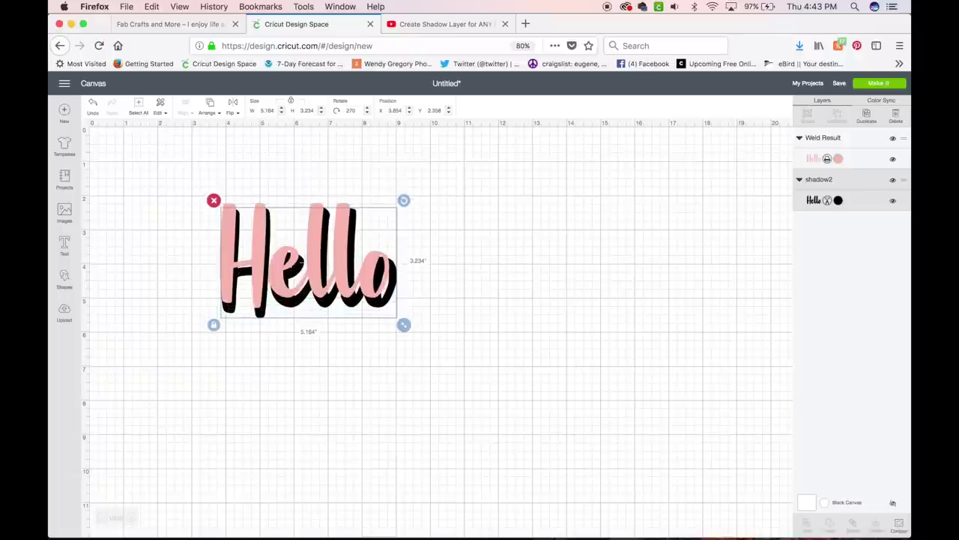
pyautogui.press('Up')
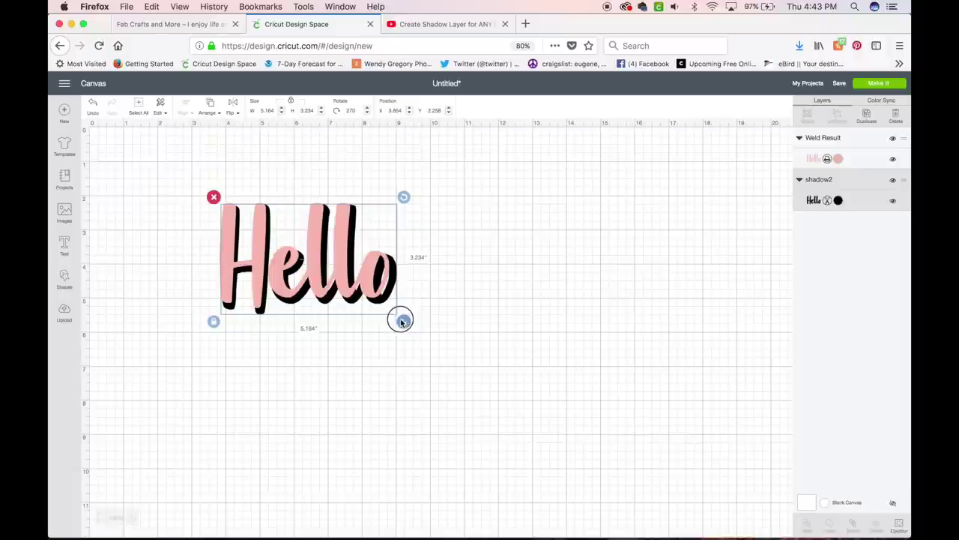
pyautogui.moveTo(401, 320); pyautogui.dragTo(399, 321)
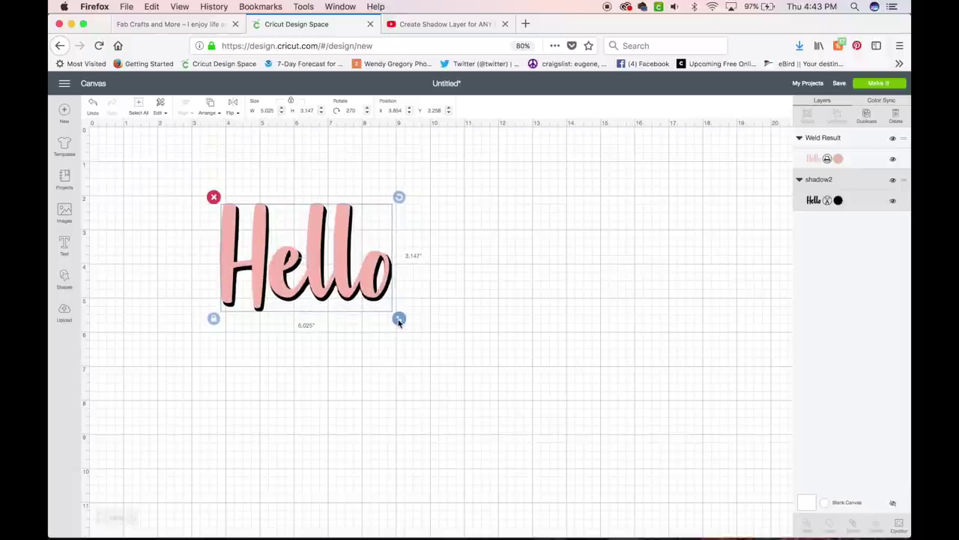
pyautogui.click(651, 285)
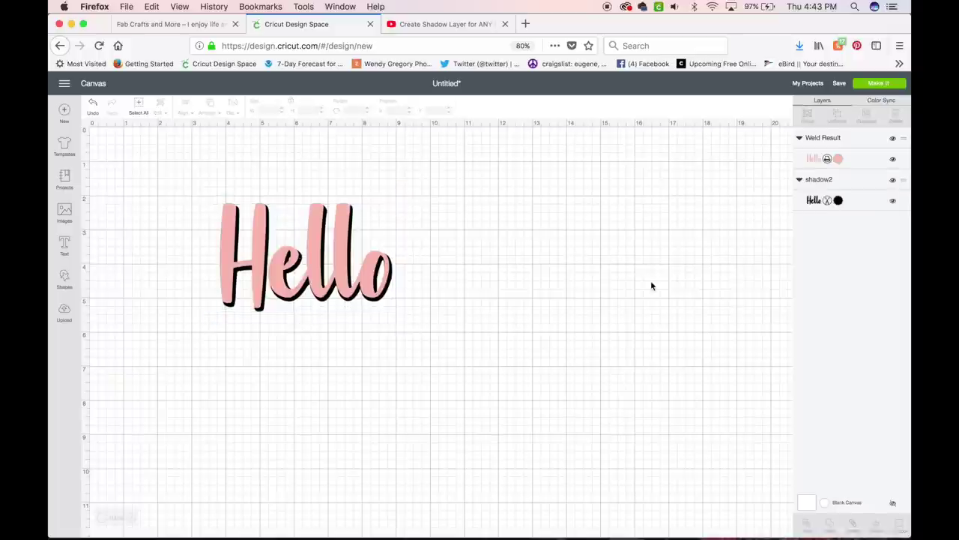
# Set the Weld Result layer to Cut, then send the design to Make It's 2 mats.
pyautogui.click(827, 161)
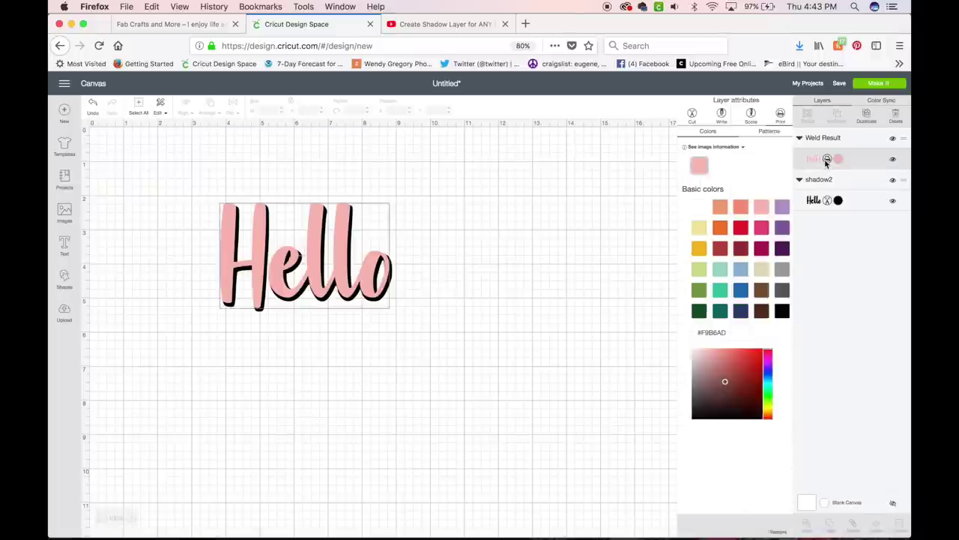
pyautogui.click(690, 114)
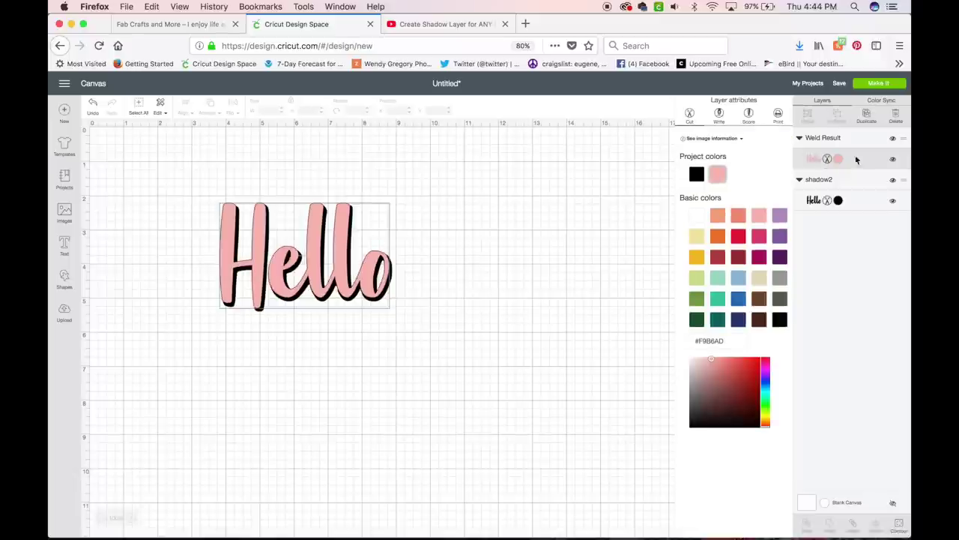
pyautogui.click(867, 209)
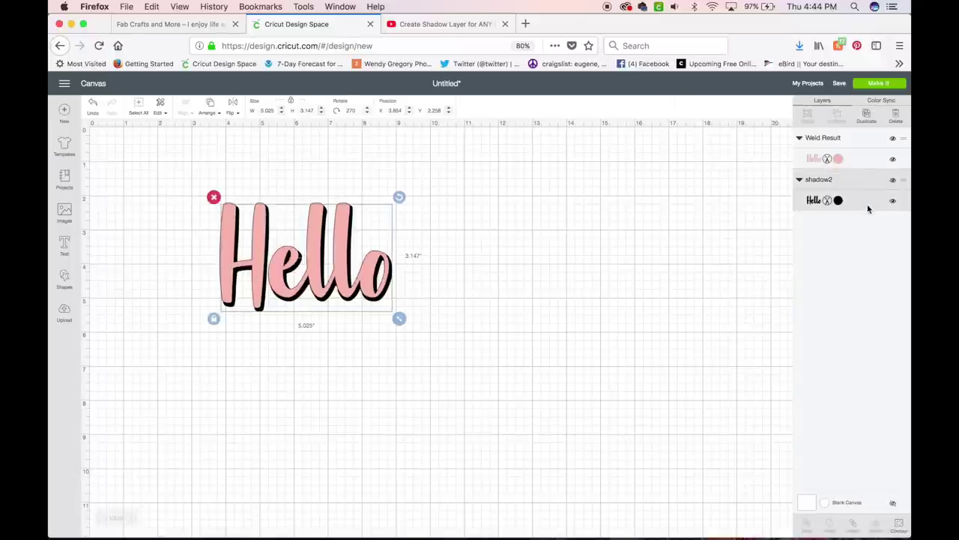
pyautogui.click(878, 84)
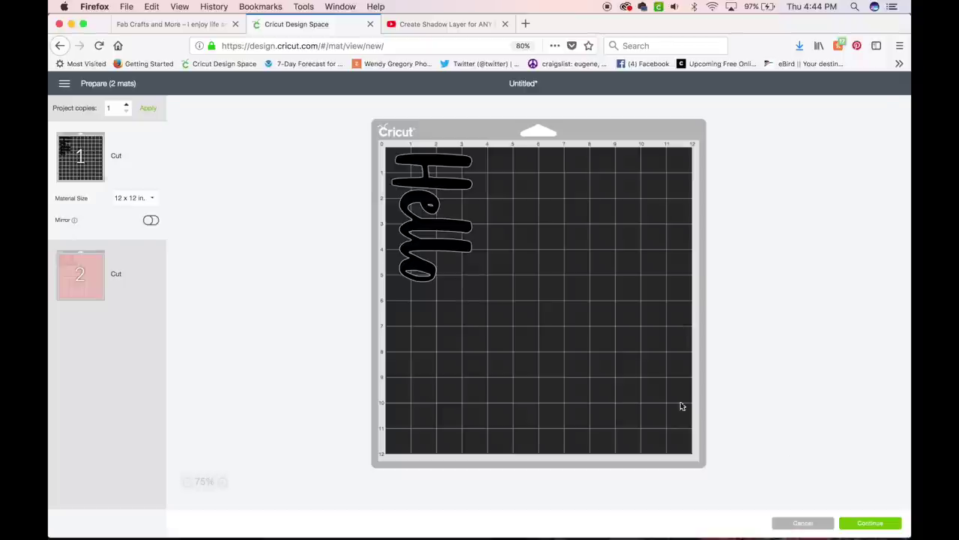
# Cancel out of the Prepare mats view to return to the design canvas.
pyautogui.click(805, 524)
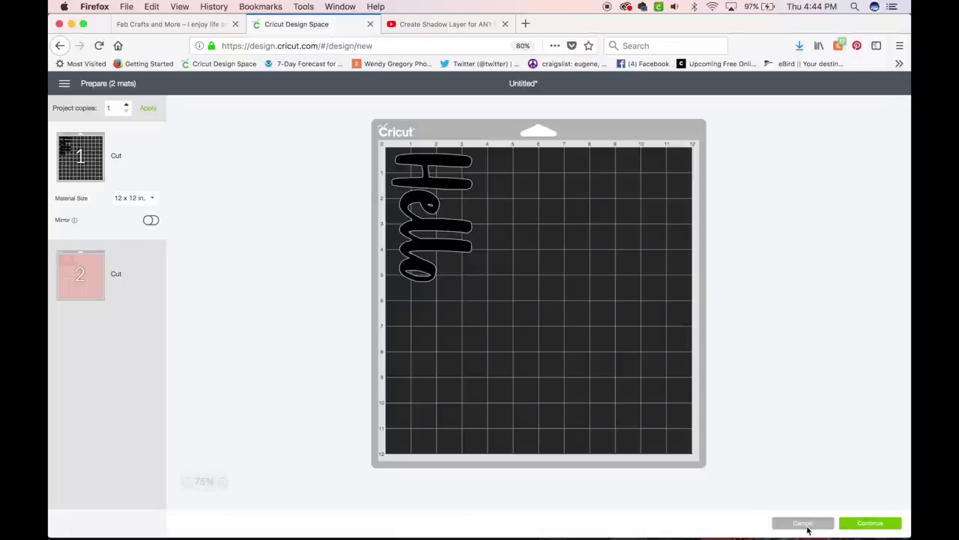